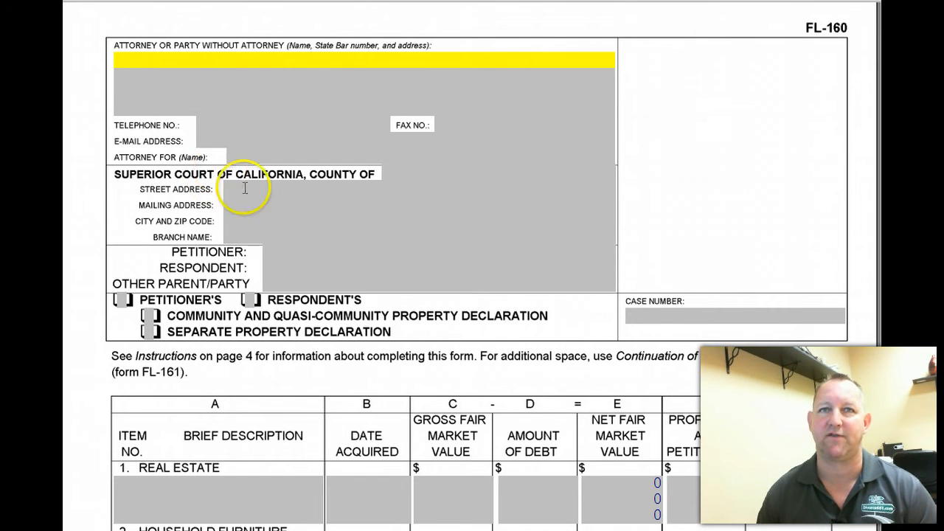
Examine the first page of form FL-160, from the court caption and declaration type options through the property item table
click(280, 223)
scroll(286, 266, down, 5)
scroll(306, 309, down, 7)
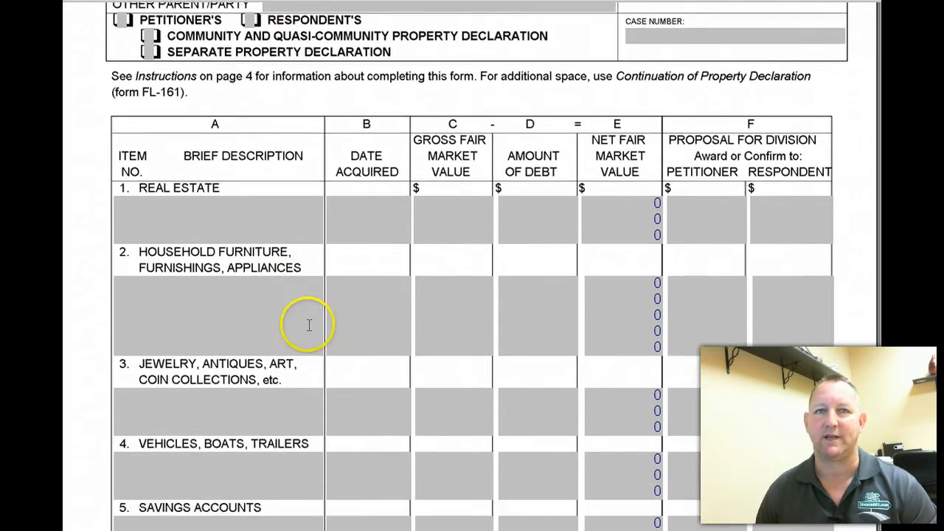
scroll(329, 341, down, 1)
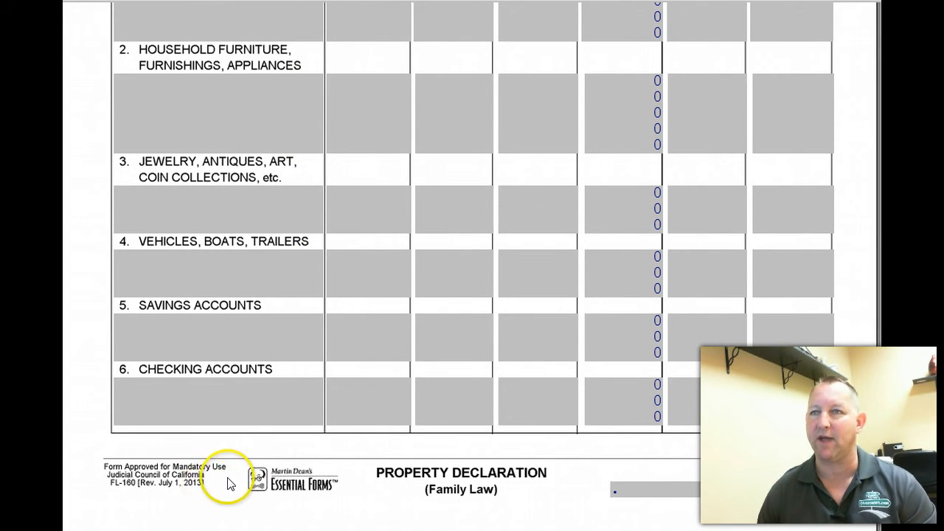
scroll(222, 483, up, 5)
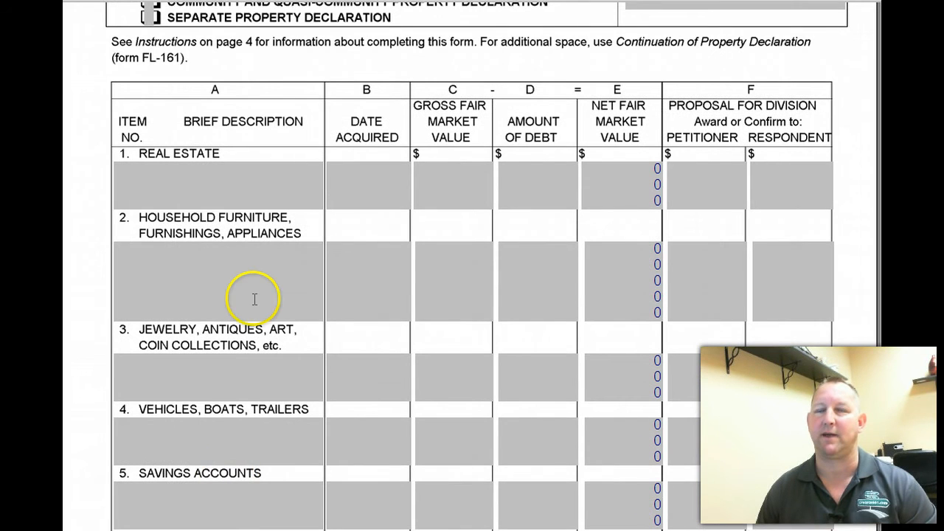
scroll(372, 340, up, 5)
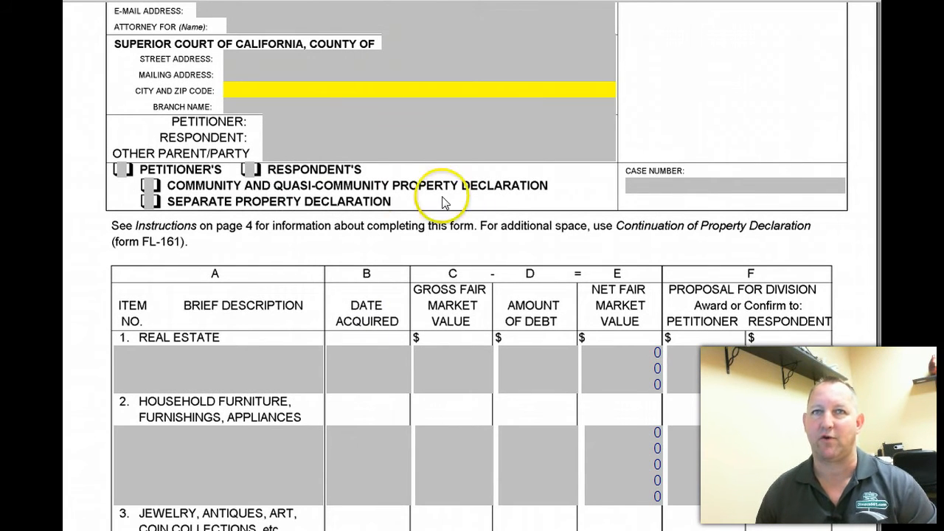
scroll(356, 289, up, 1)
scroll(358, 288, up, 2)
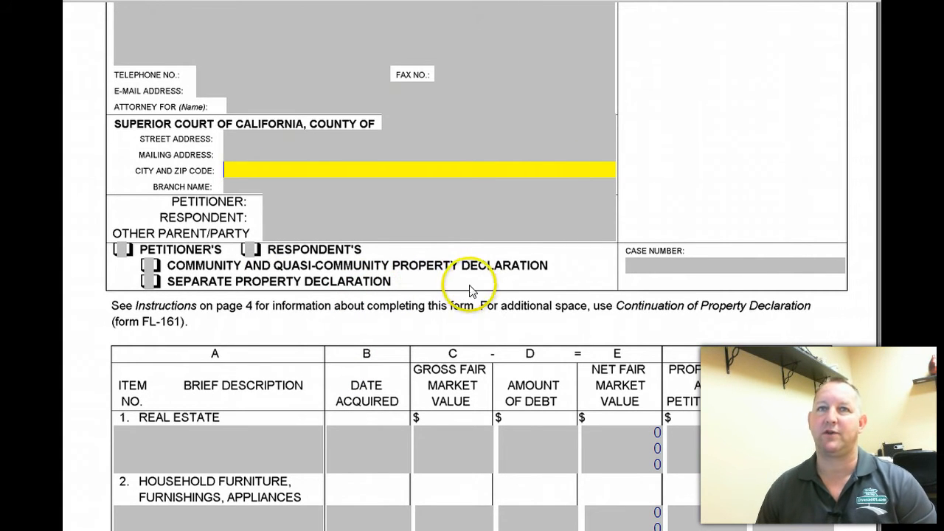
scroll(465, 295, down, 1)
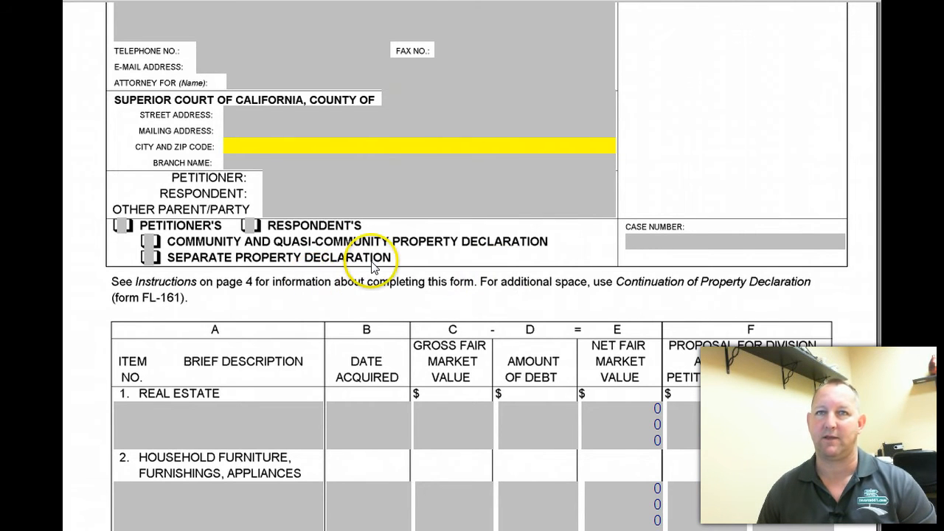
scroll(486, 268, down, 3)
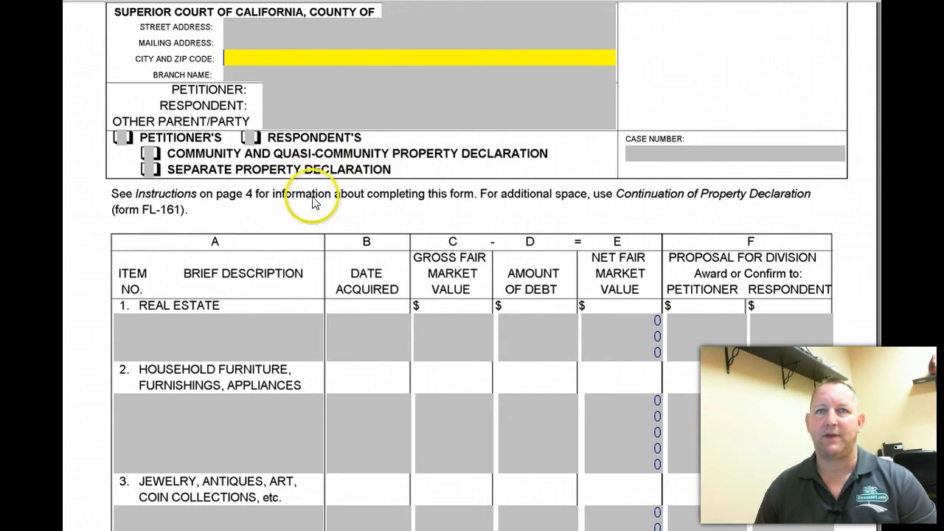
scroll(428, 205, down, 2)
scroll(446, 204, up, 3)
scroll(480, 211, down, 2)
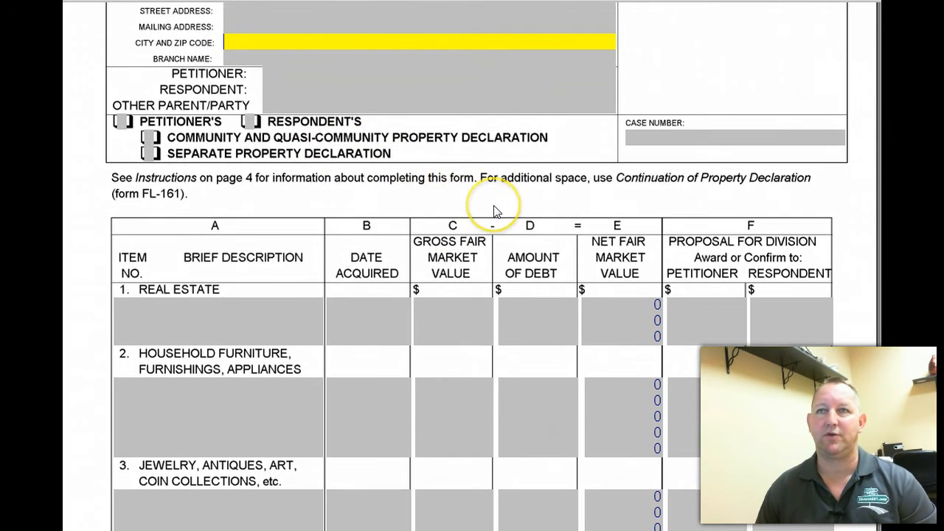
scroll(491, 205, down, 2)
scroll(494, 212, up, 3)
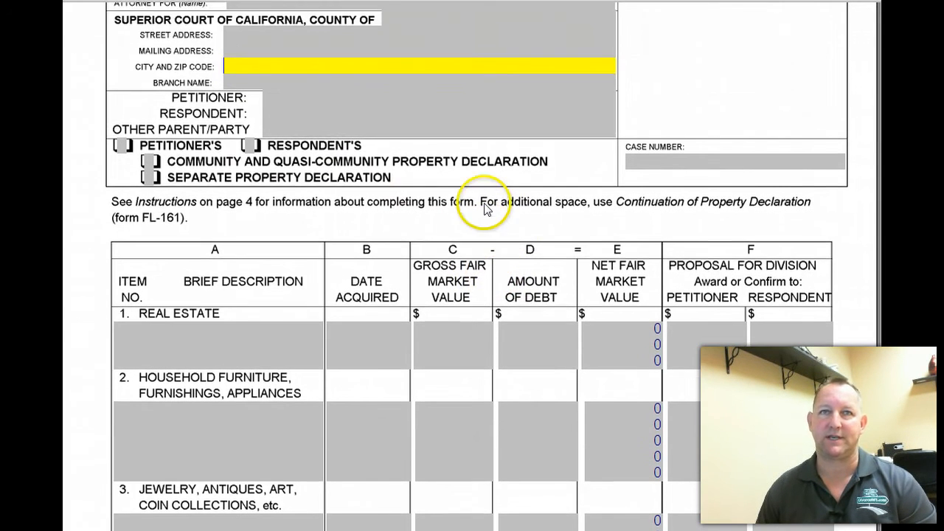
Mark the form as the Petitioner's Community and Quasi-Community Property Declaration
click(122, 146)
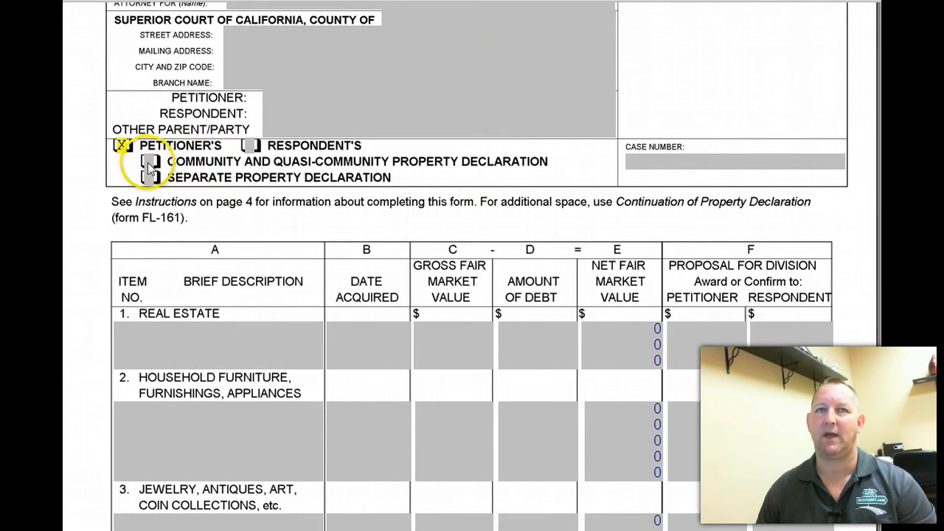
click(149, 163)
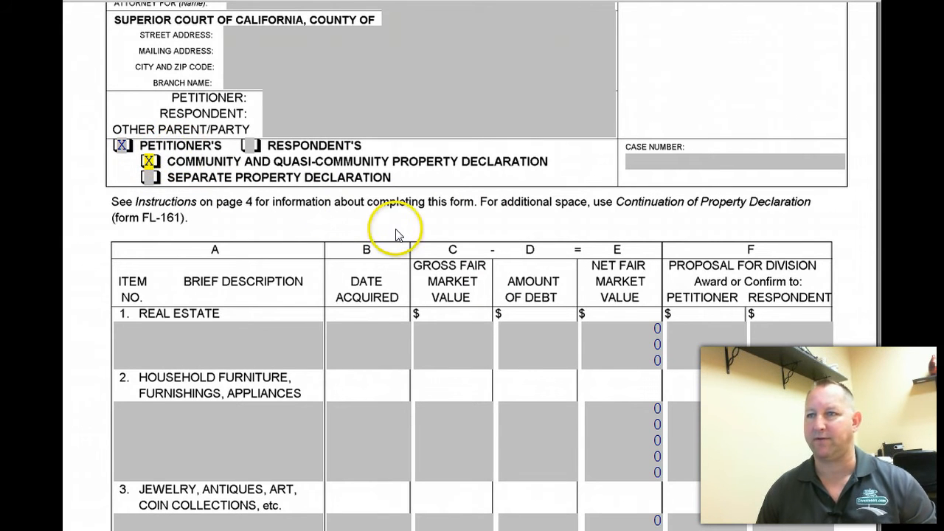
Switch the declaration type to Separate Property and back to Community and Quasi-Community Property
click(149, 179)
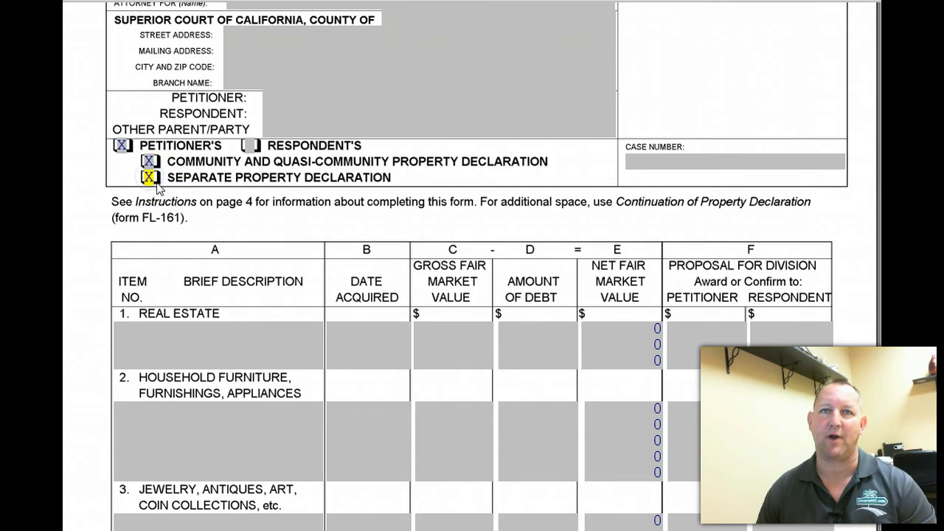
click(147, 159)
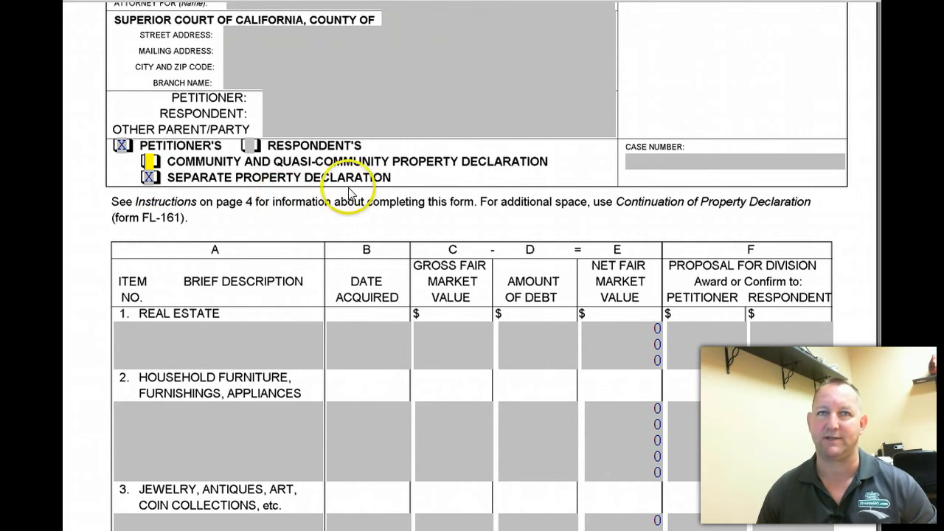
click(149, 162)
click(151, 178)
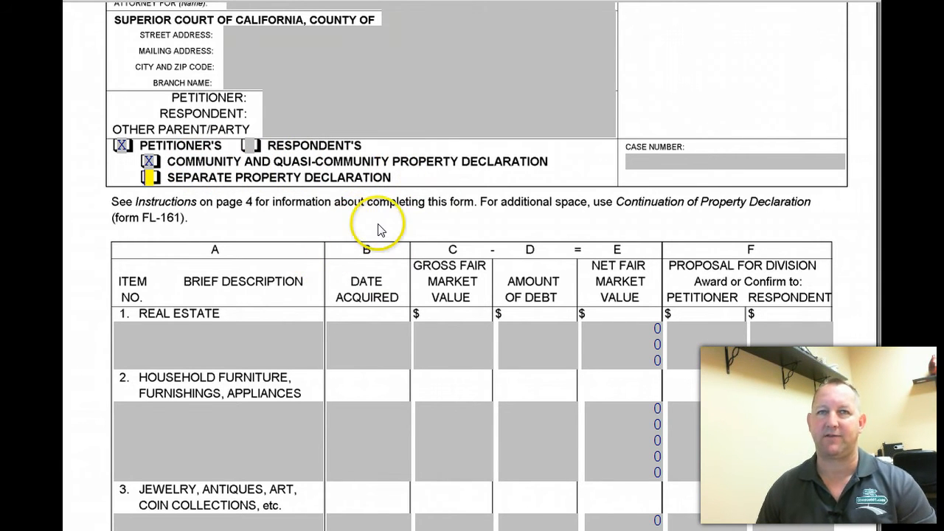
Examine the Petitioner and Respondent proposal for division fields in the first real estate row
click(726, 328)
click(800, 330)
click(698, 332)
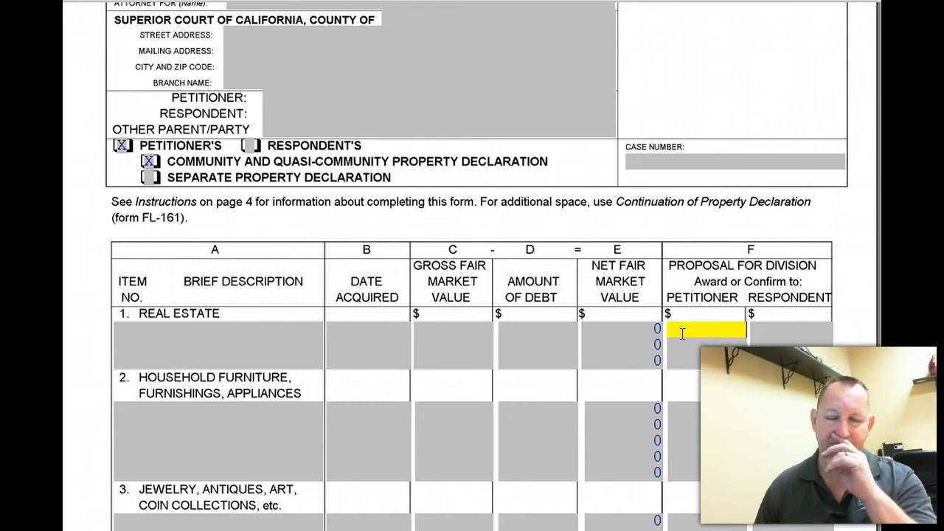
Try Separate Property Declaration as the only declaration type, and restore the Community and Quasi-Community selection
click(150, 177)
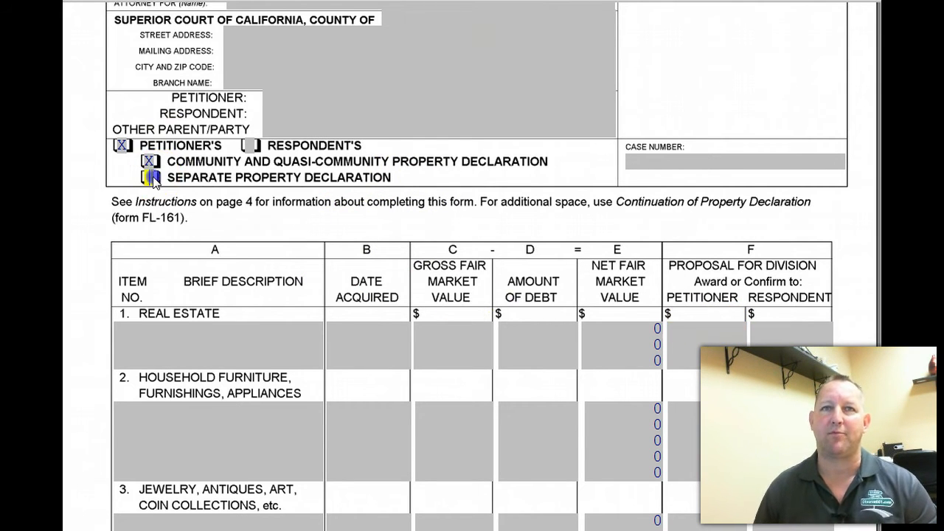
click(152, 164)
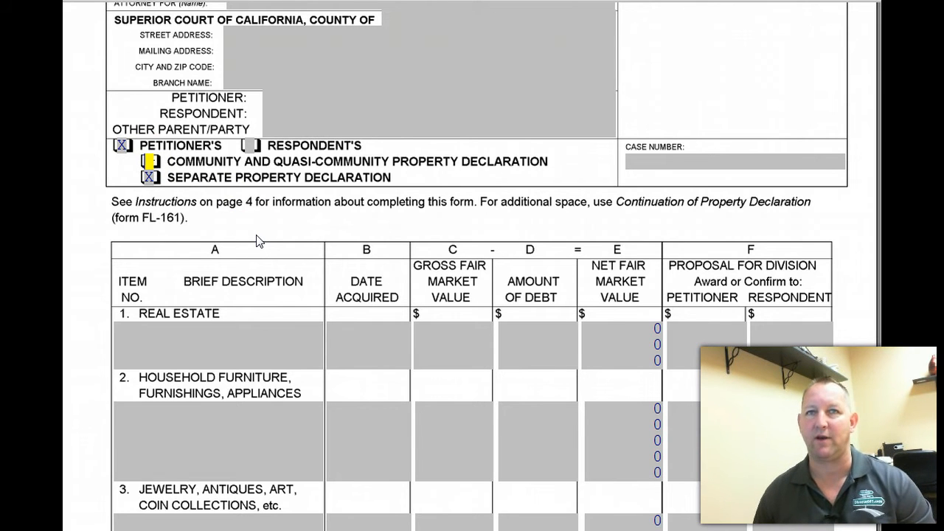
click(259, 207)
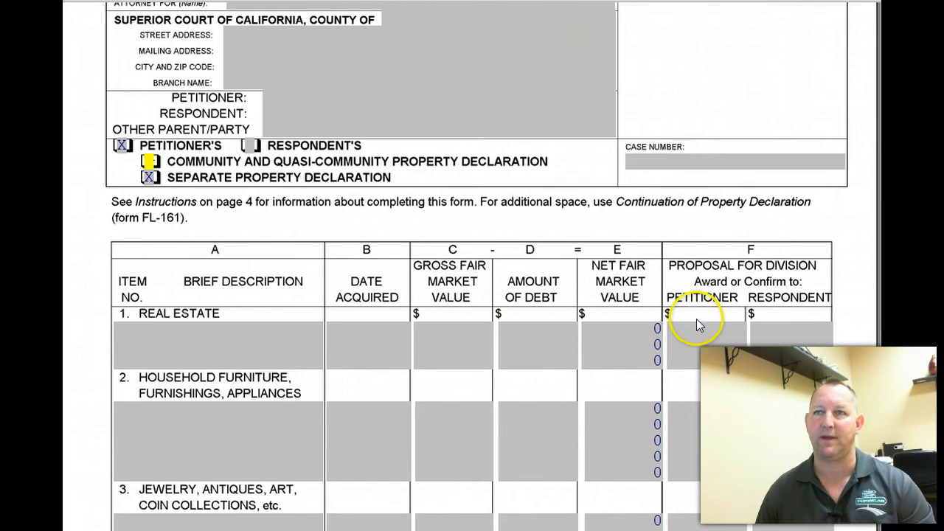
click(149, 160)
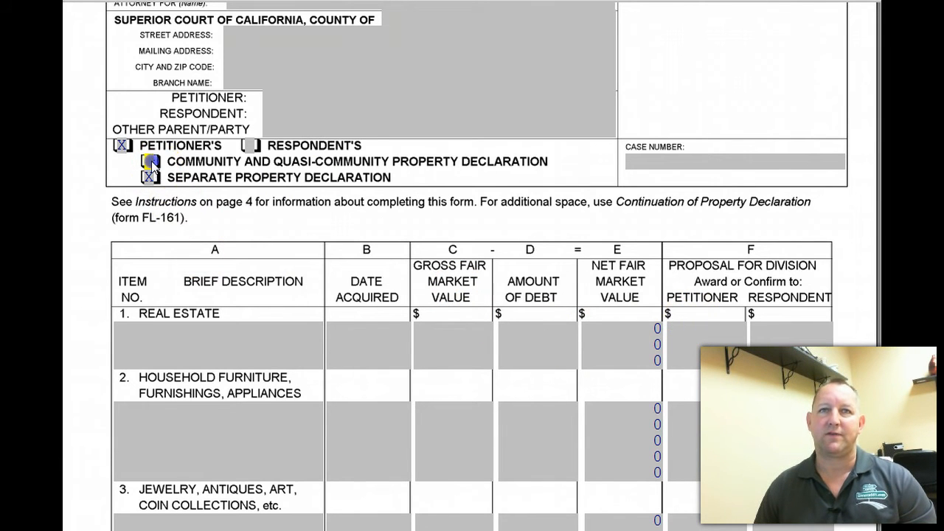
click(150, 177)
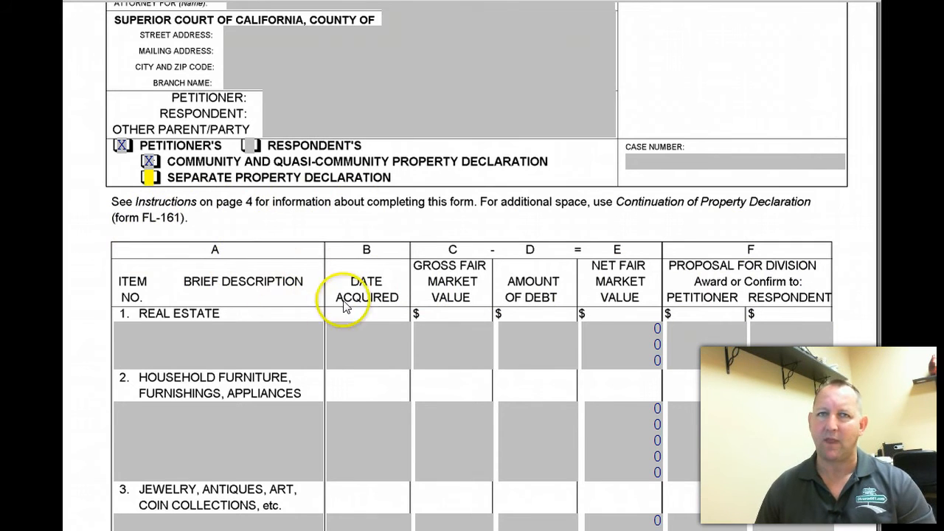
Review the property table's item categories, including real estate, household furniture, jewelry and antiques, vehicles and savings accounts
scroll(243, 325, down, 1)
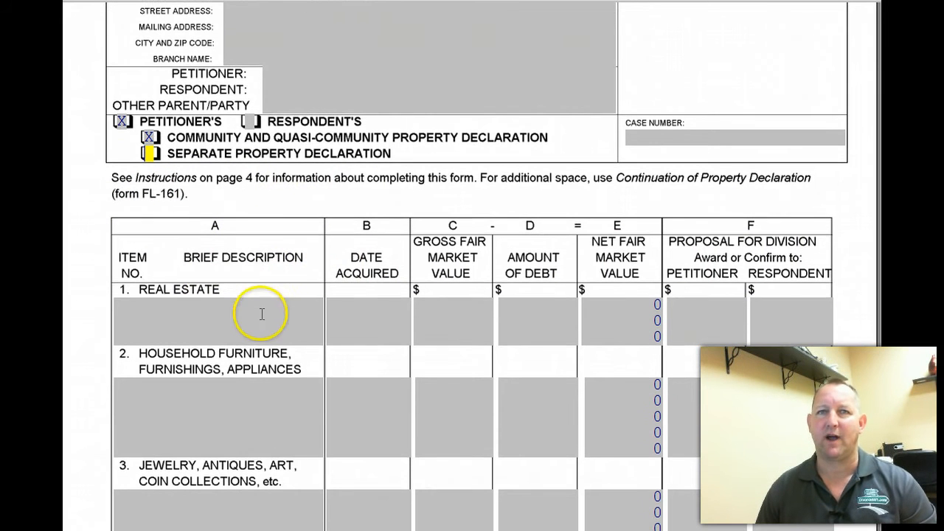
click(211, 305)
click(247, 386)
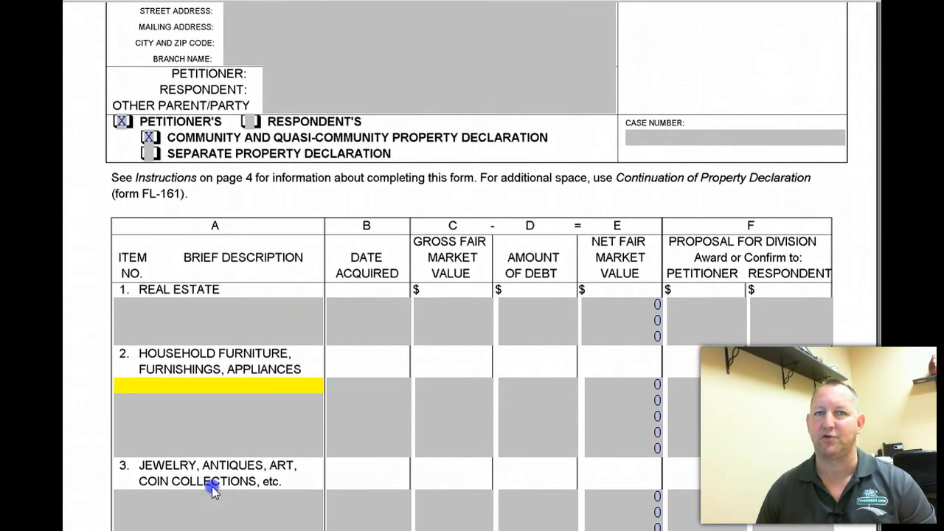
click(222, 496)
scroll(487, 391, down, 4)
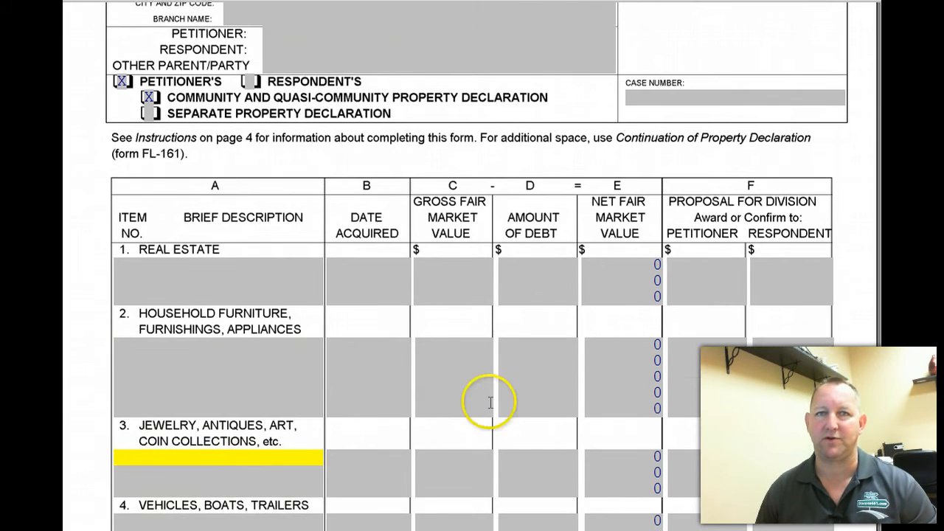
scroll(332, 426, down, 5)
scroll(343, 428, up, 3)
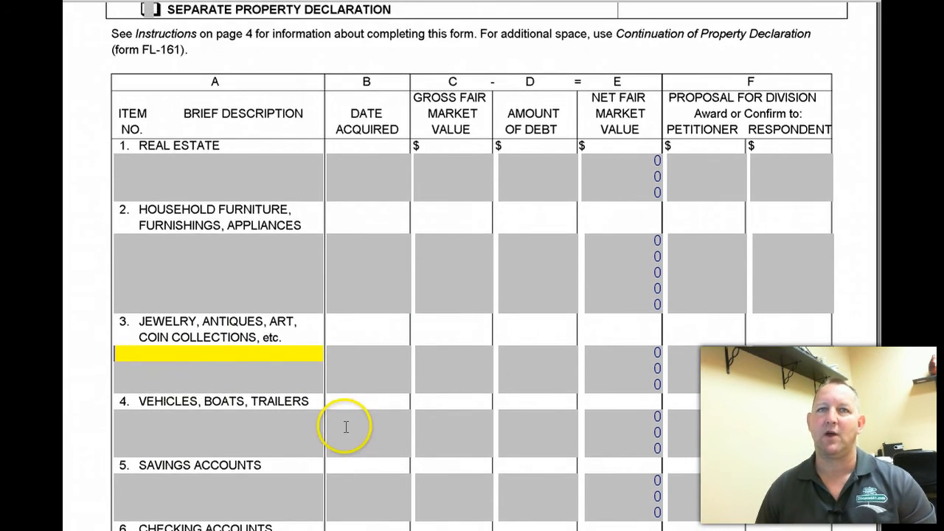
scroll(252, 348, up, 3)
scroll(200, 276, up, 1)
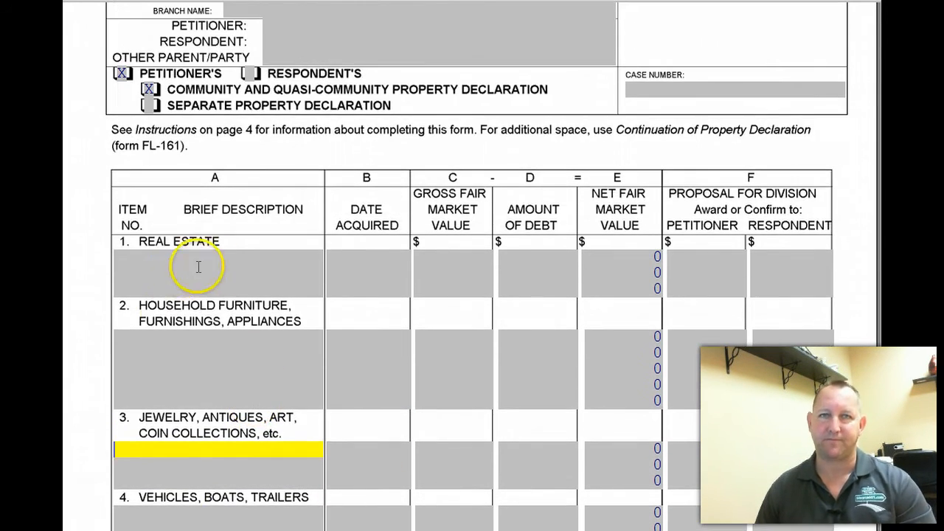
Examine the first real estate row's description, date acquired, gross fair market value and amount of debt fields
click(221, 254)
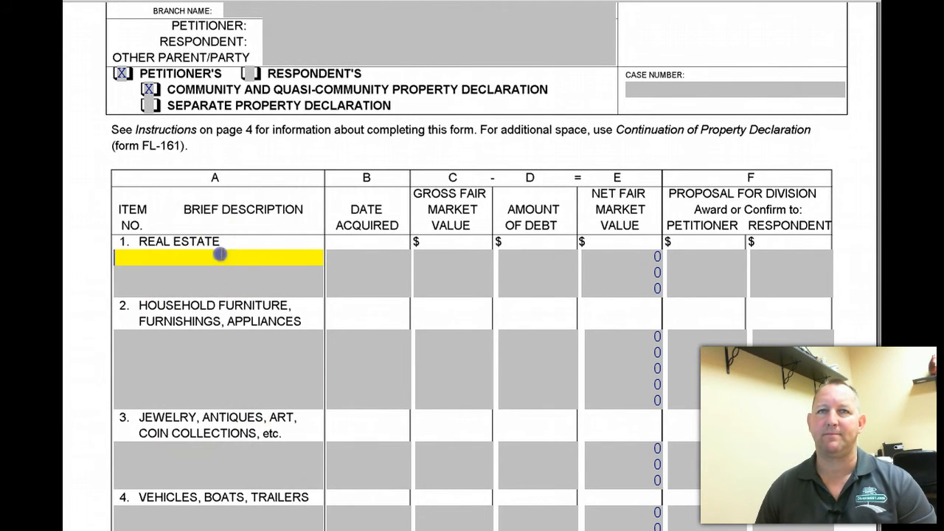
click(369, 258)
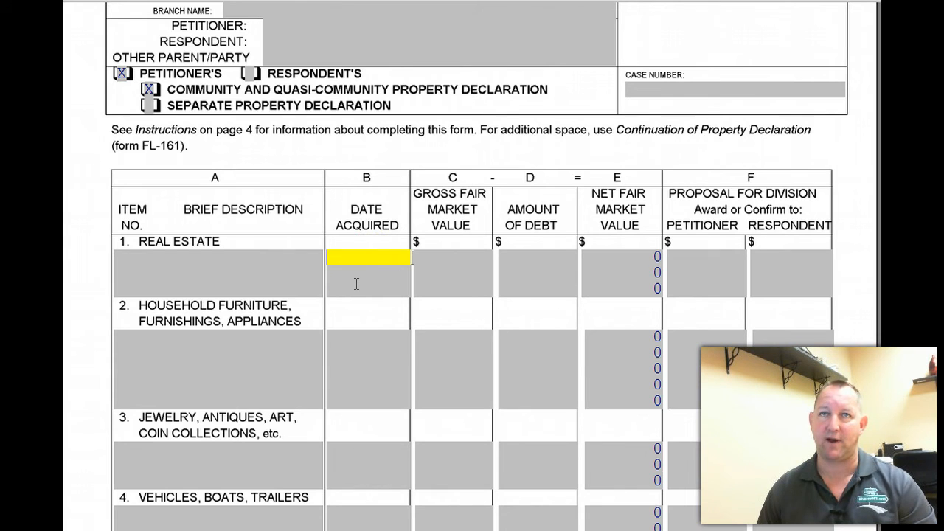
click(150, 105)
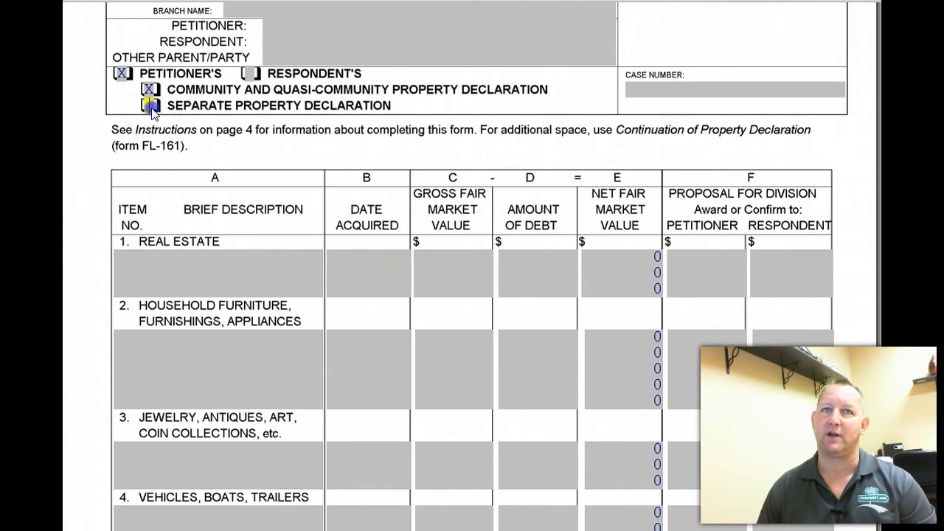
click(149, 106)
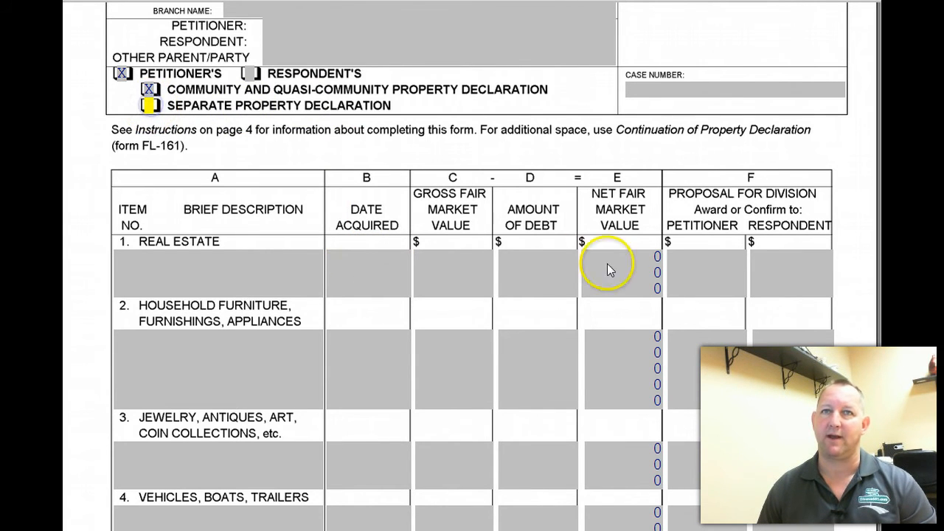
click(381, 257)
click(447, 256)
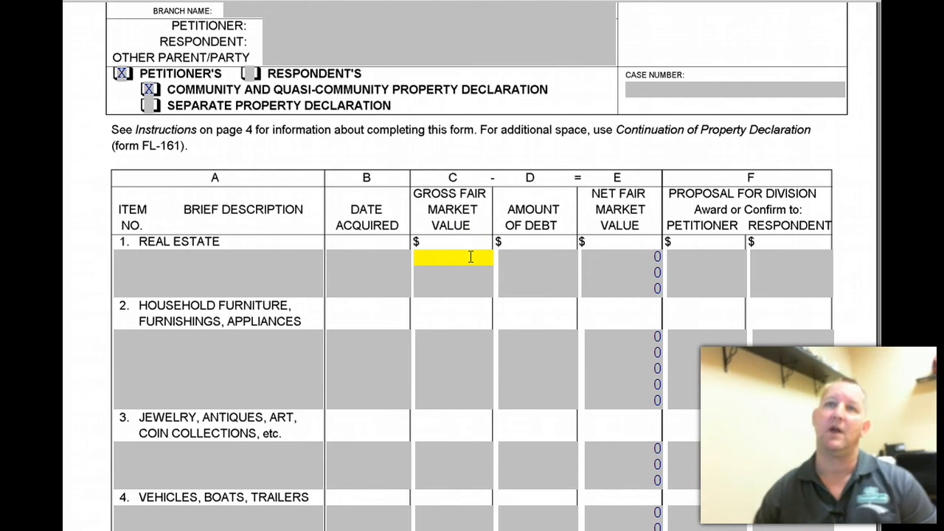
click(475, 257)
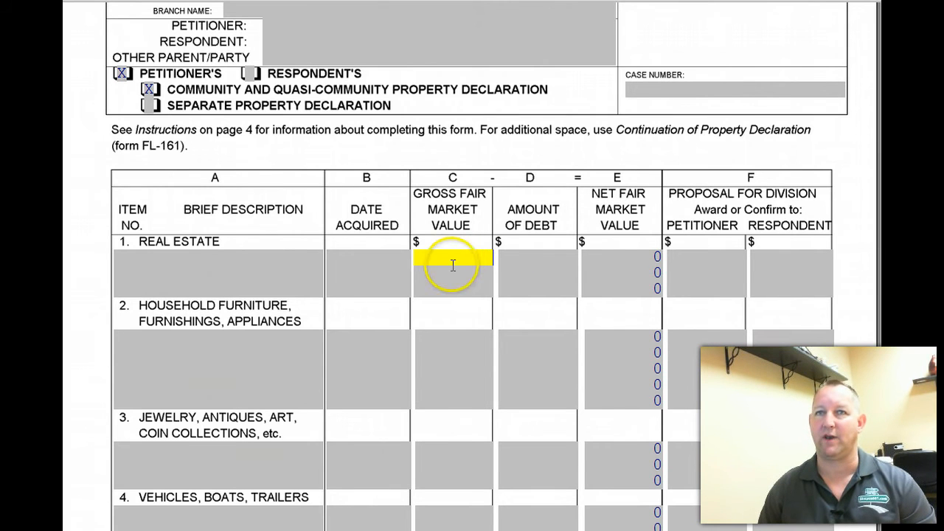
click(524, 260)
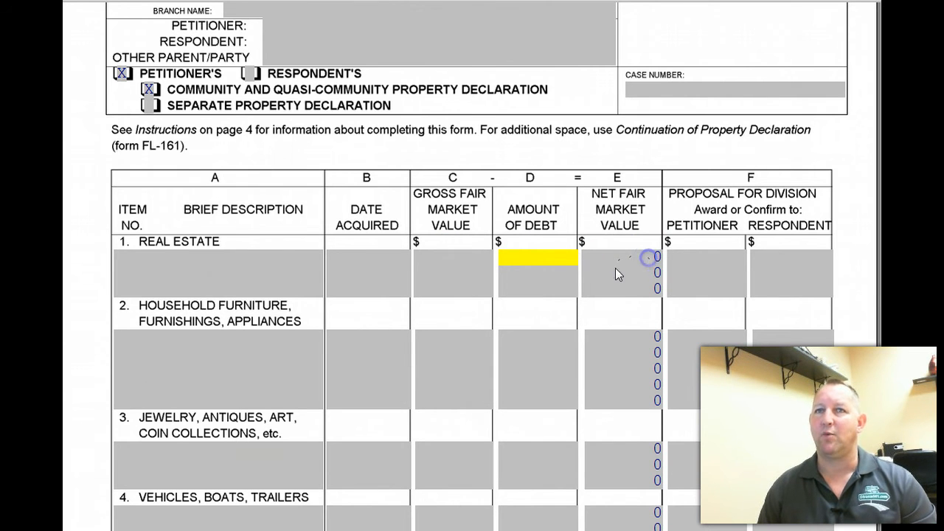
Enter 100 as the gross fair market value and 50 as the amount of debt in the first real estate row
click(479, 258)
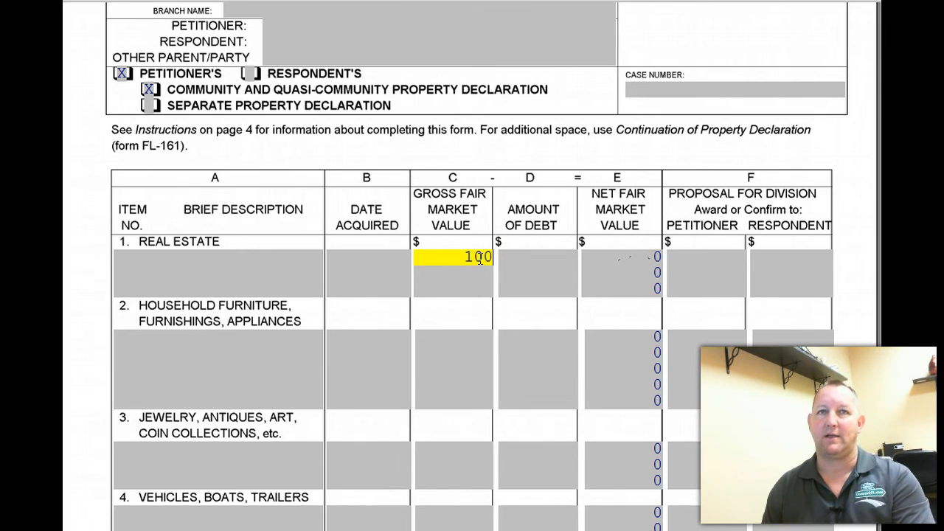
key(Tab)
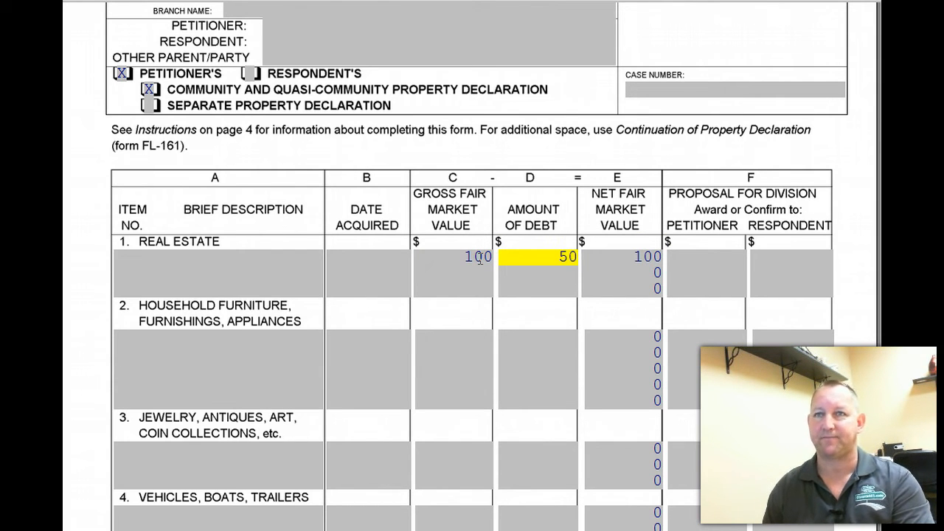
key(Tab)
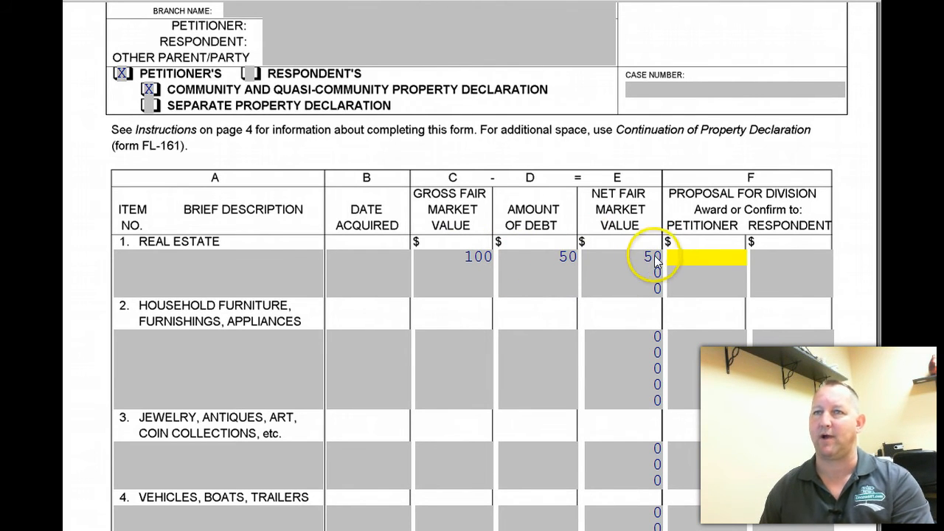
Enter an equal proposal for division in the first real estate row, with 25 for the petitioner and 25 for the respondent
click(603, 225)
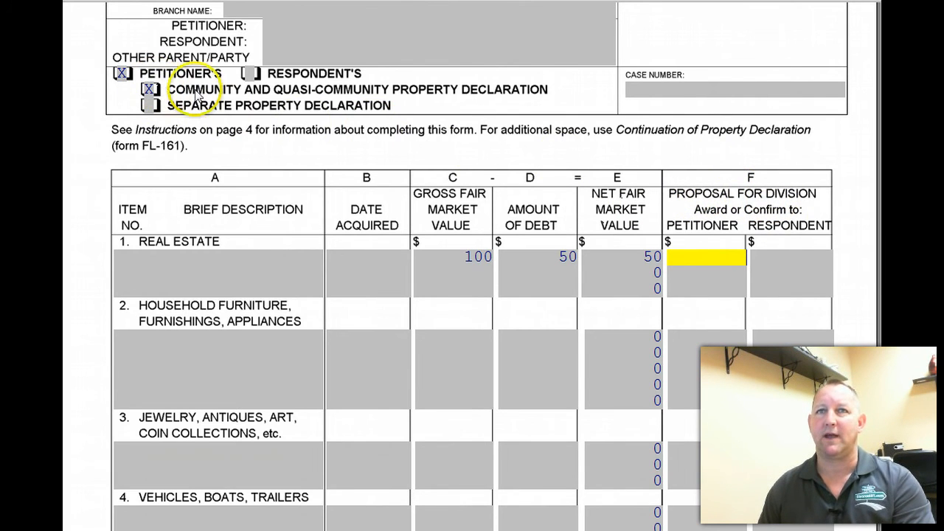
click(803, 258)
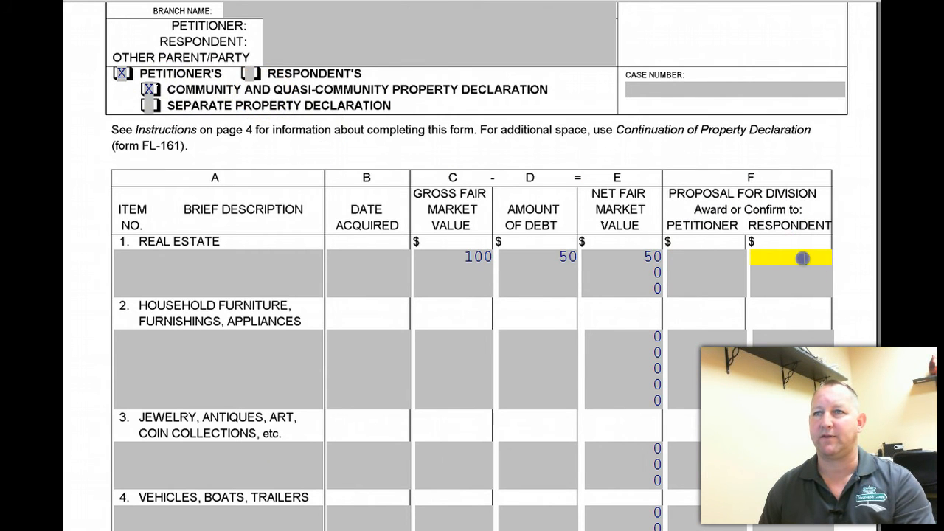
click(719, 259)
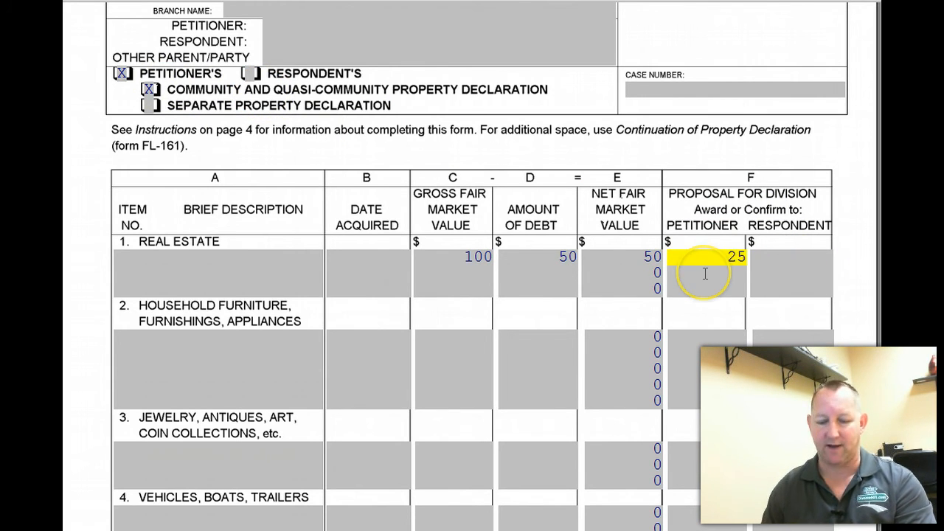
key(Tab)
key(Tab)
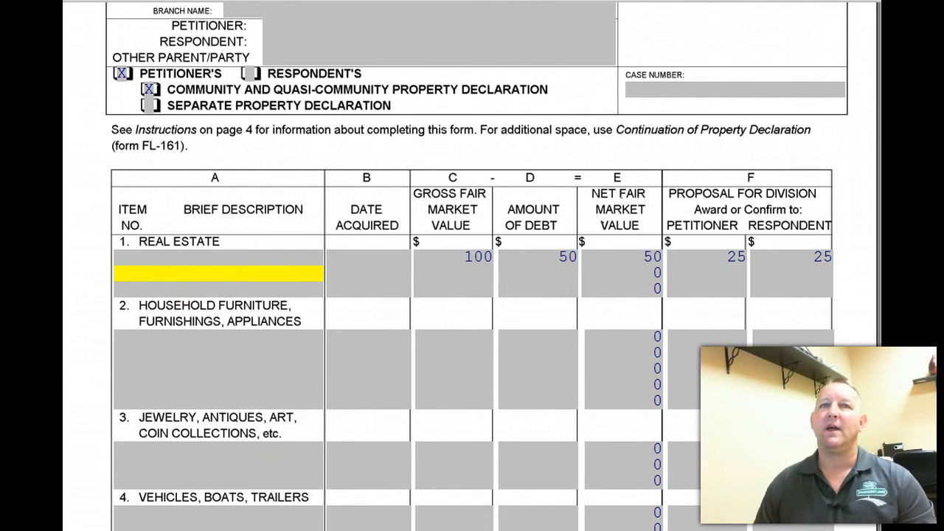
click(745, 255)
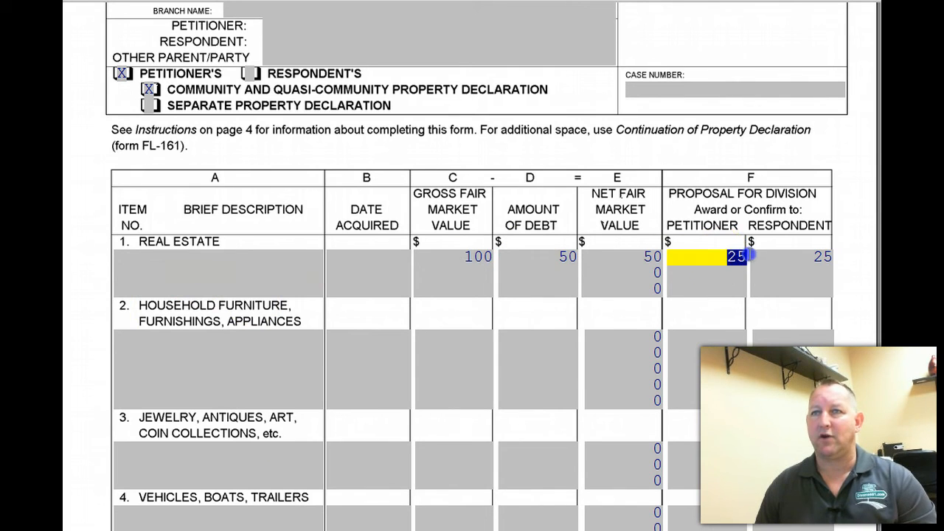
click(807, 257)
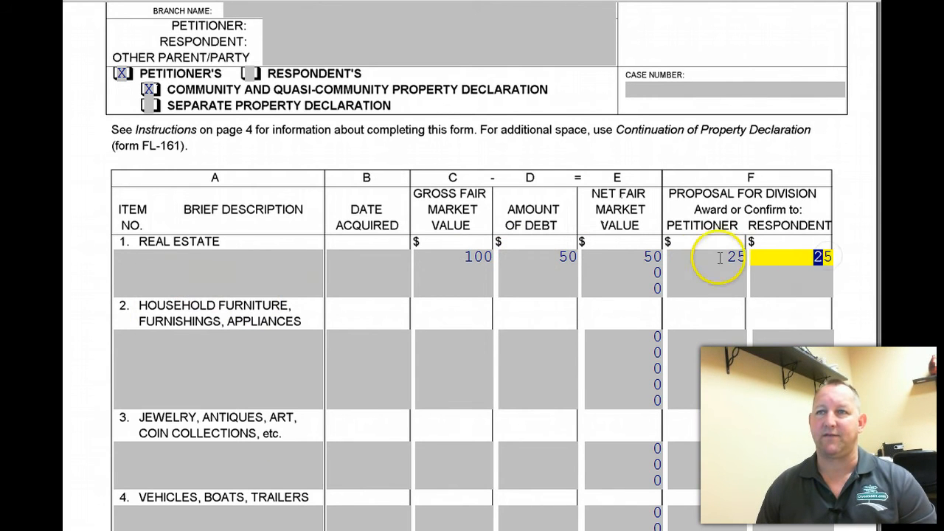
Describe the first real estate item as watch and set its proposed division to 50 for the petitioner and 0 for the respondent
click(220, 254)
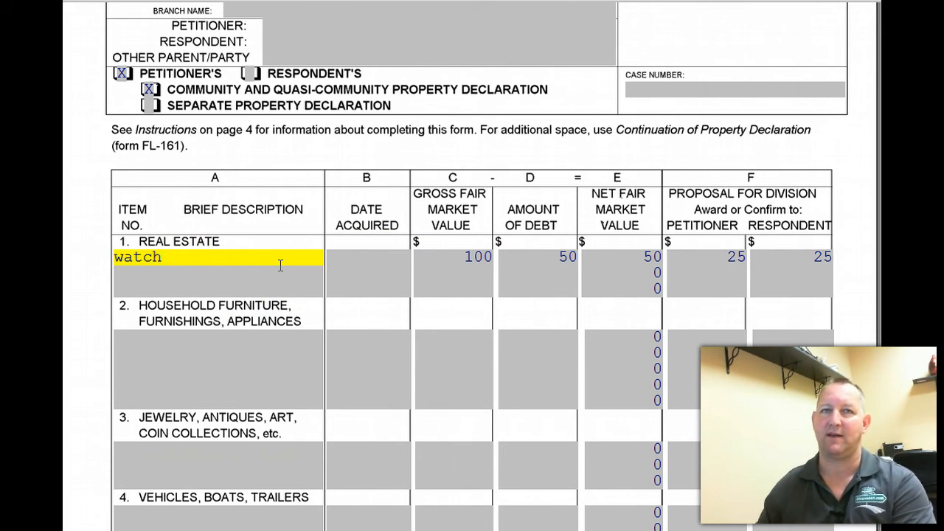
click(250, 339)
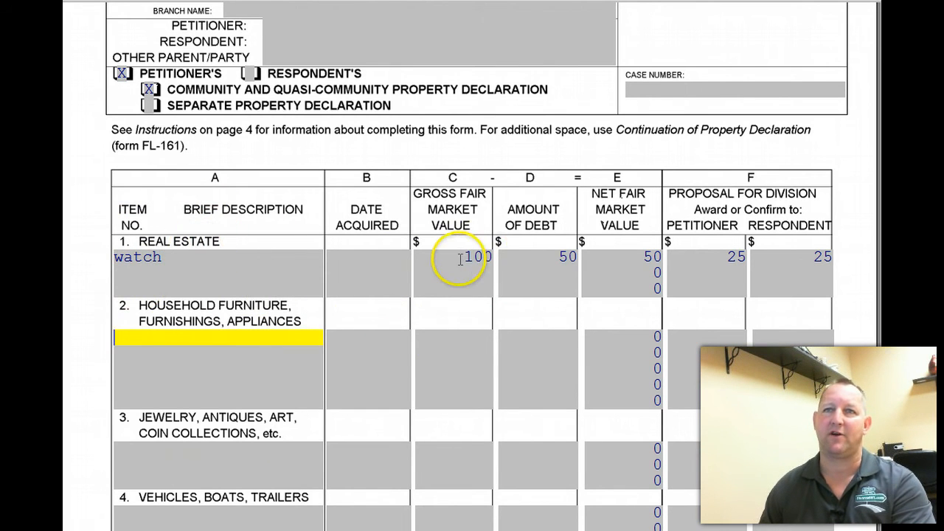
click(708, 260)
key(Tab)
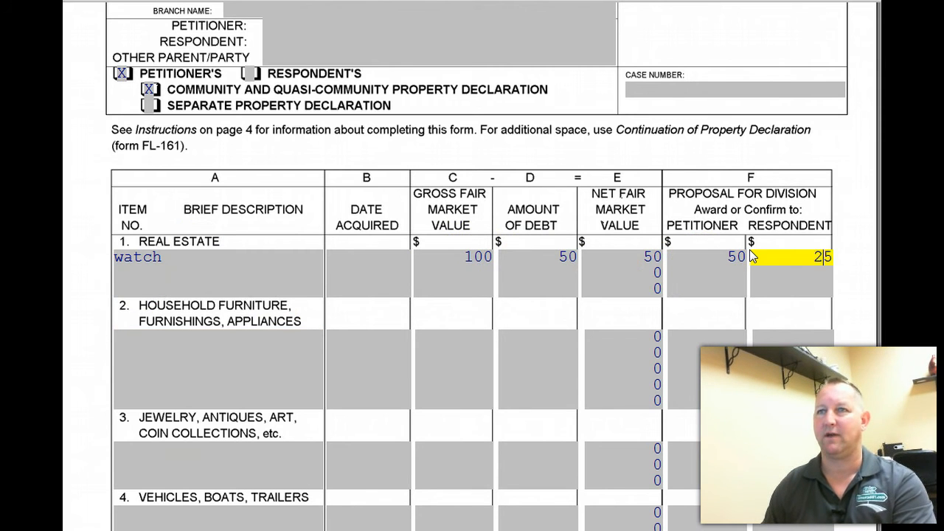
click(831, 268)
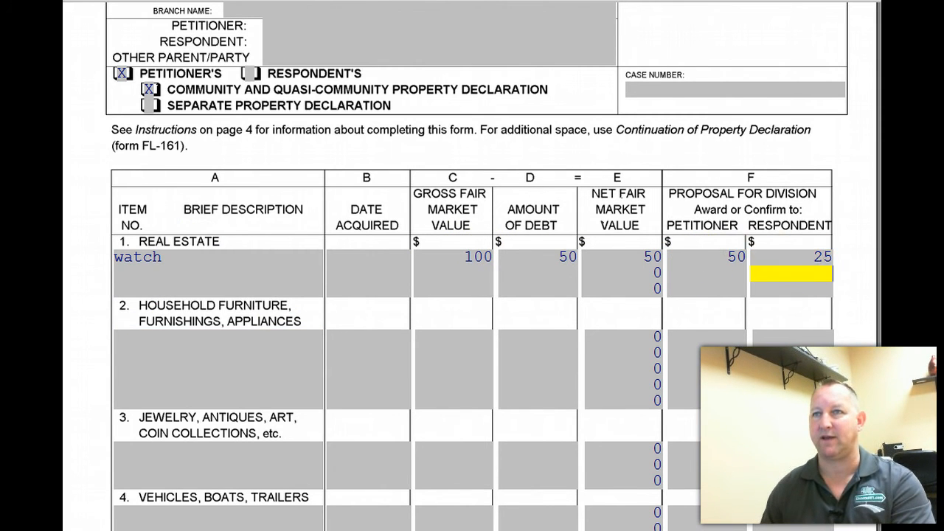
drag(780, 255, 866, 267)
key(Tab)
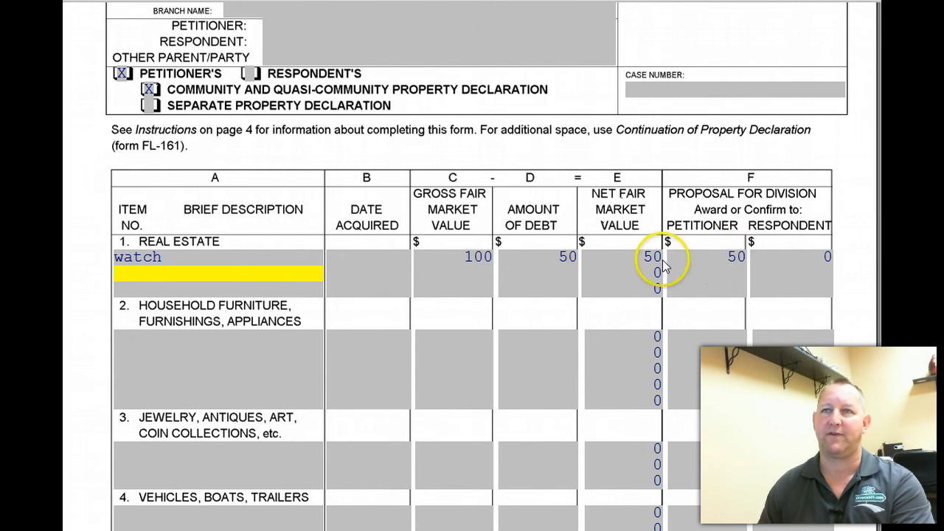
click(805, 253)
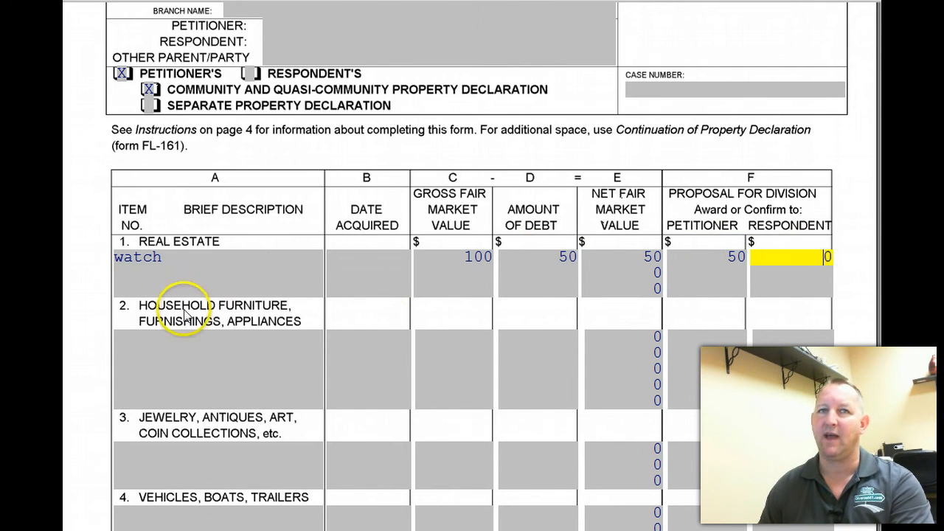
click(194, 339)
click(208, 371)
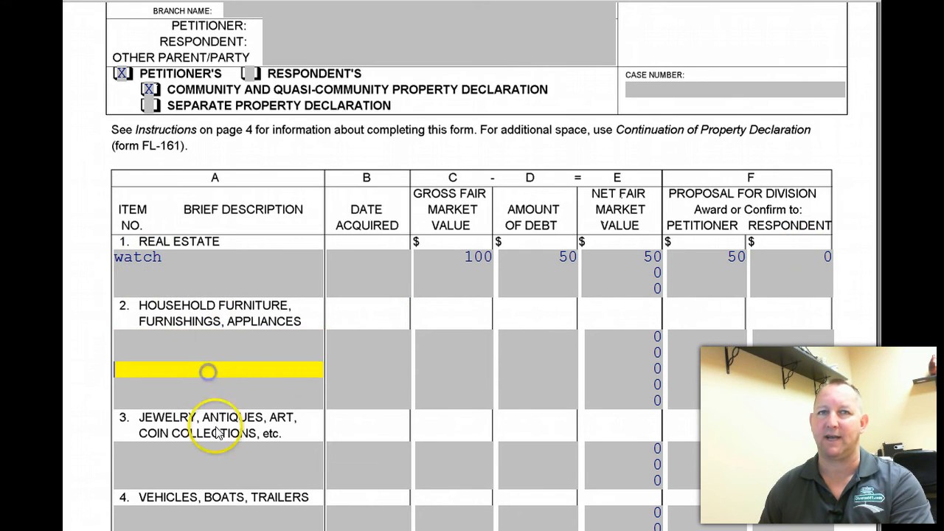
scroll(871, 343, down, 1)
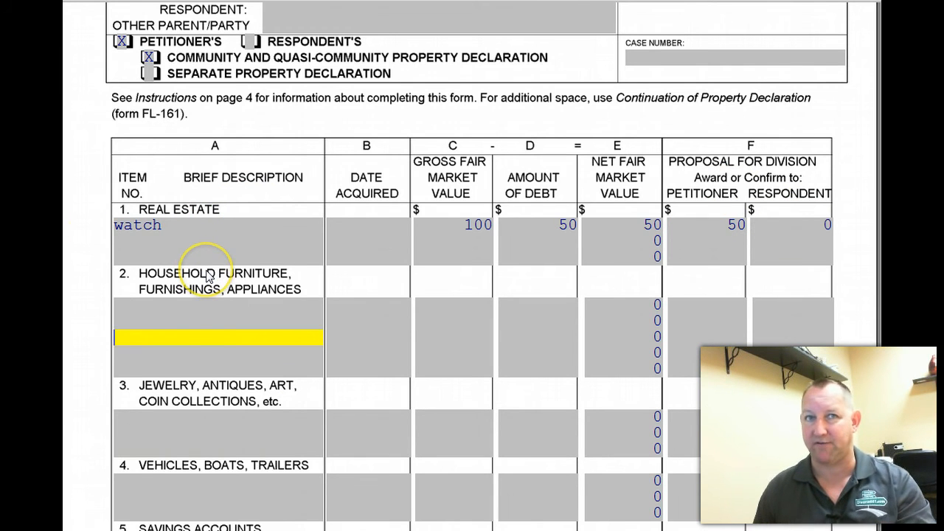
Add a second watch under real estate with gross fair market value 100, debt 50, and 50 awarded to the respondent
click(175, 243)
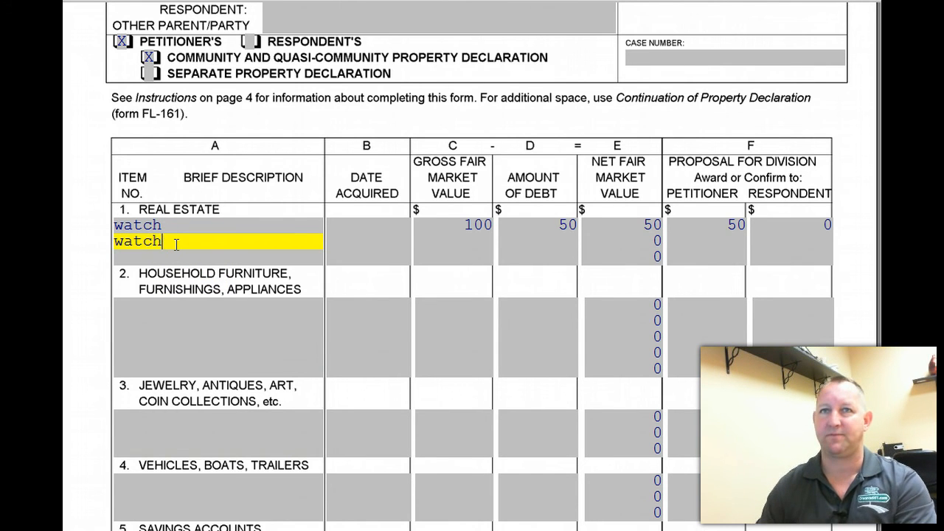
click(473, 238)
text(100)
key(Tab)
text(50)
key(Tab)
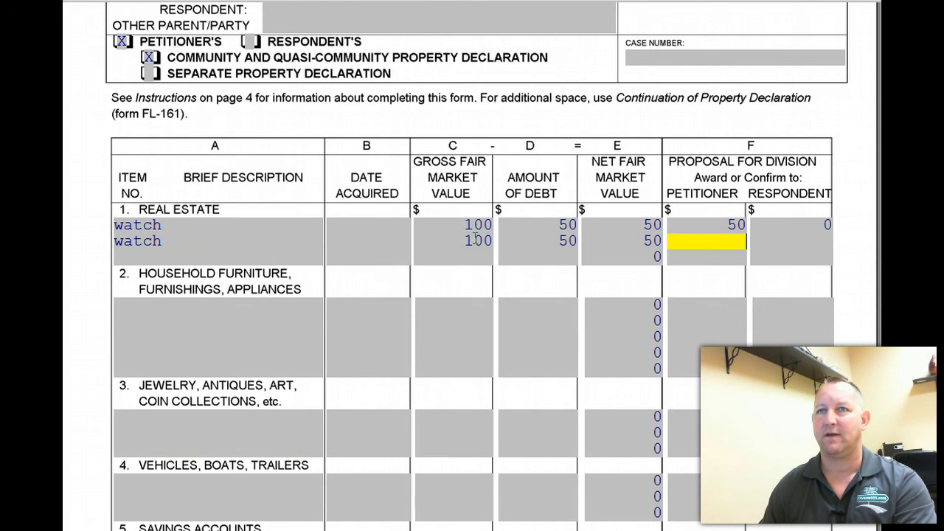
key(Tab)
key(Tab)
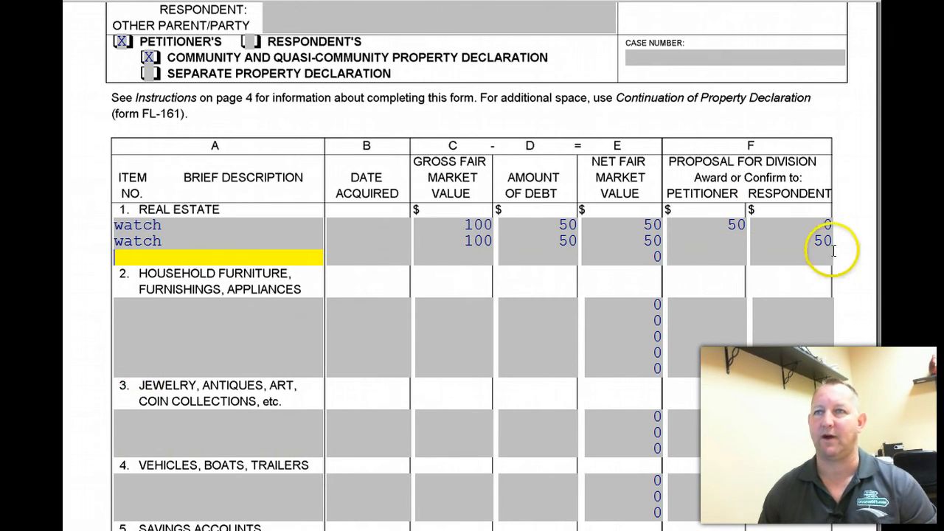
Review the second page's asset categories, from credit union accounts to other assets, and the Total Assets row
scroll(767, 288, down, 5)
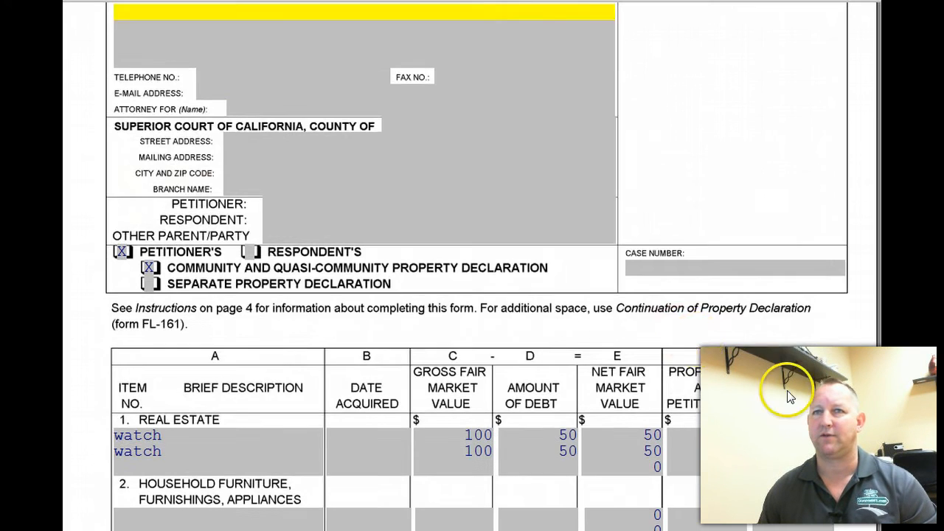
scroll(767, 362, down, 3)
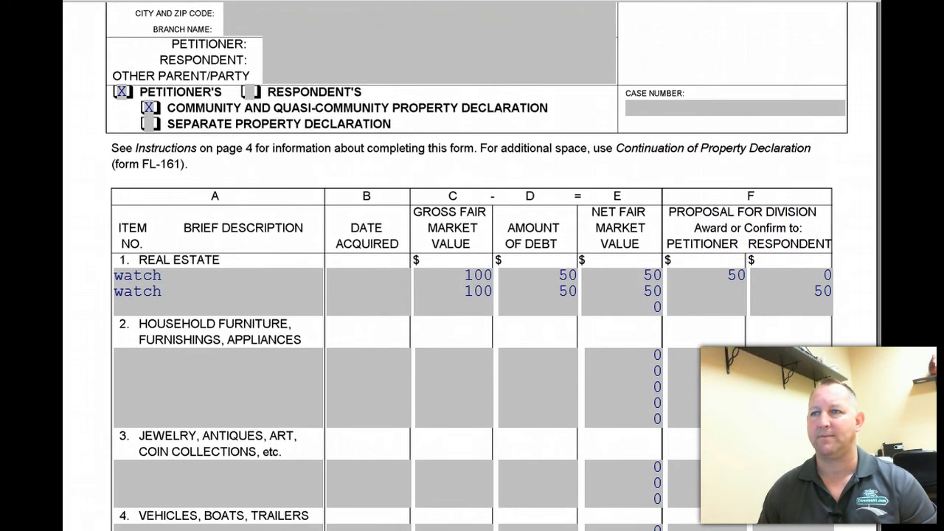
scroll(697, 339, down, 10)
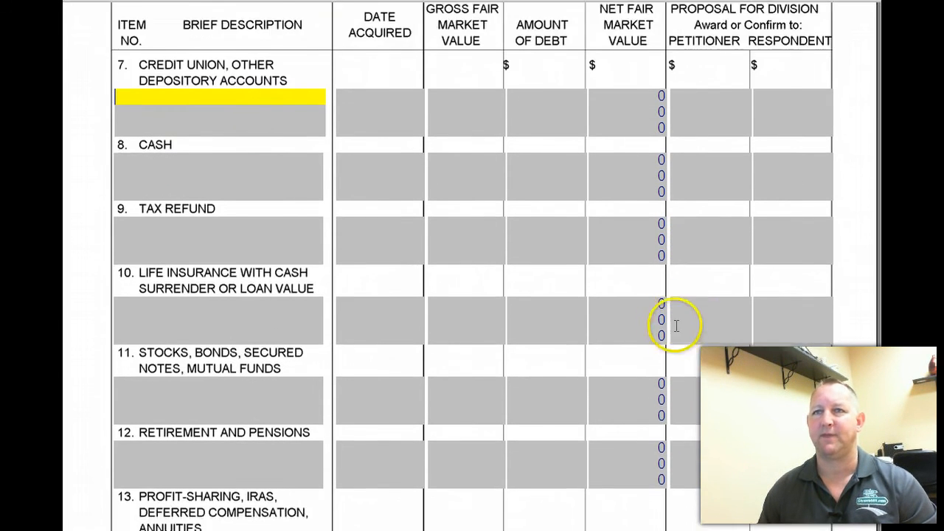
scroll(677, 329, down, 8)
scroll(642, 400, down, 3)
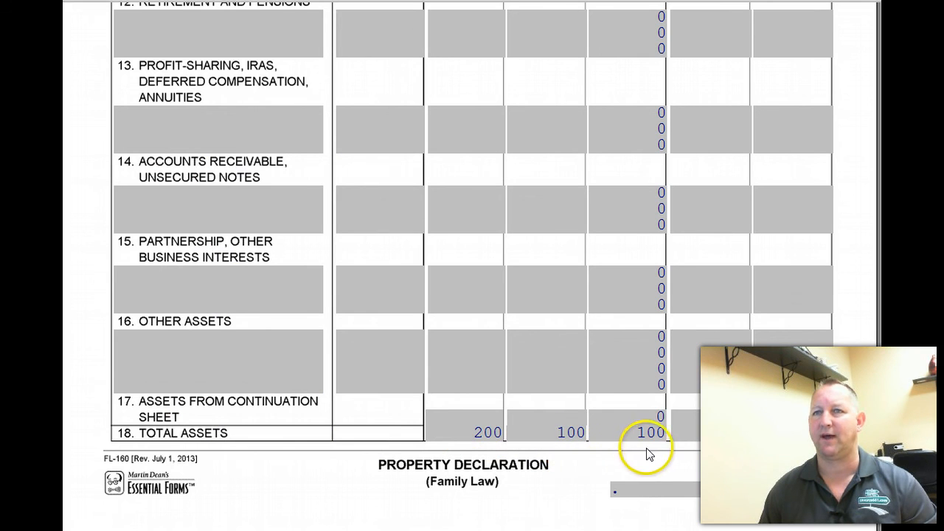
click(742, 434)
click(796, 437)
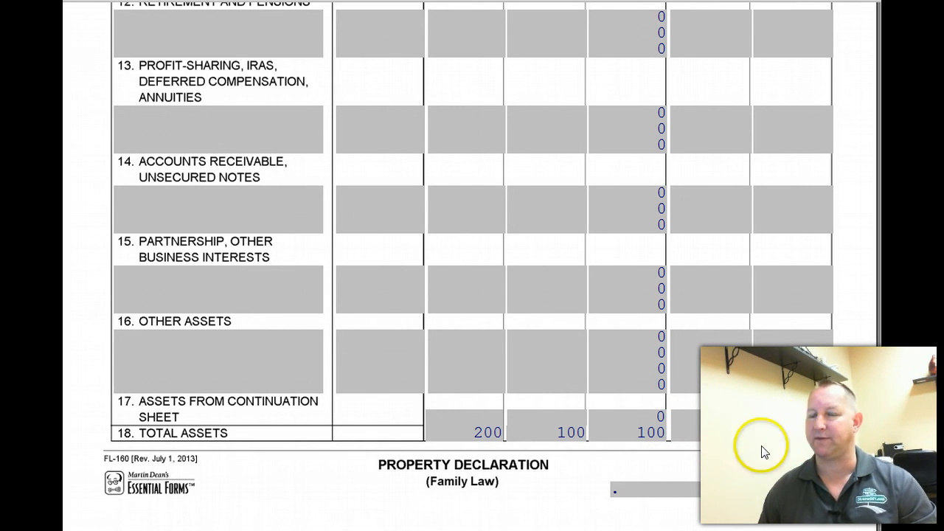
scroll(544, 228, up, 5)
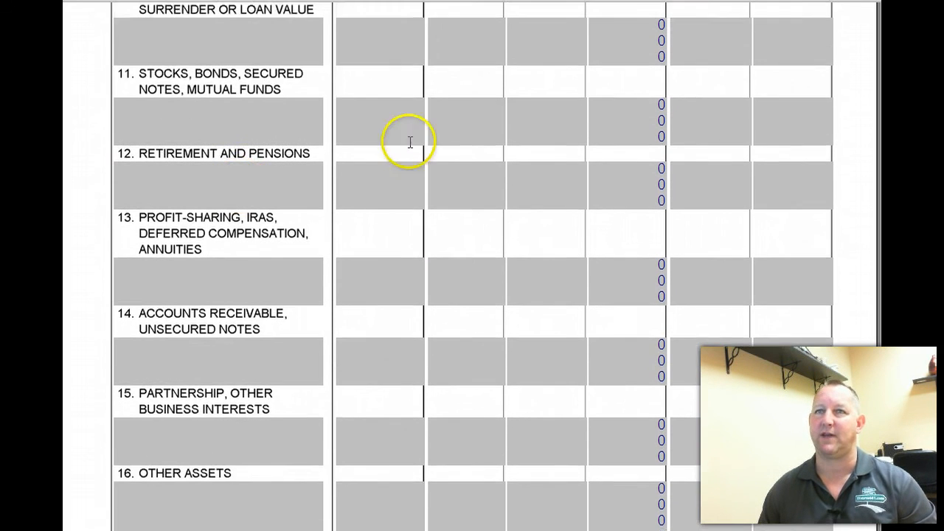
scroll(547, 206, down, 4)
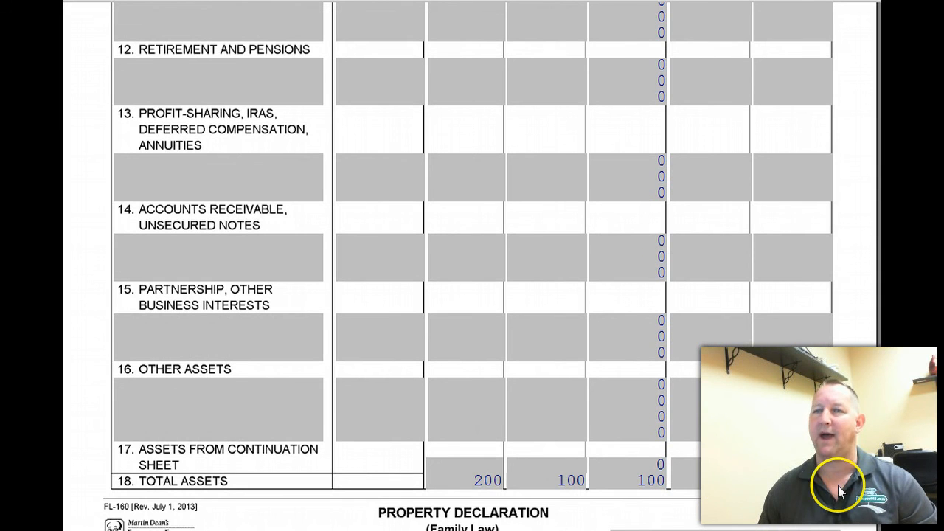
scroll(844, 483, up, 6)
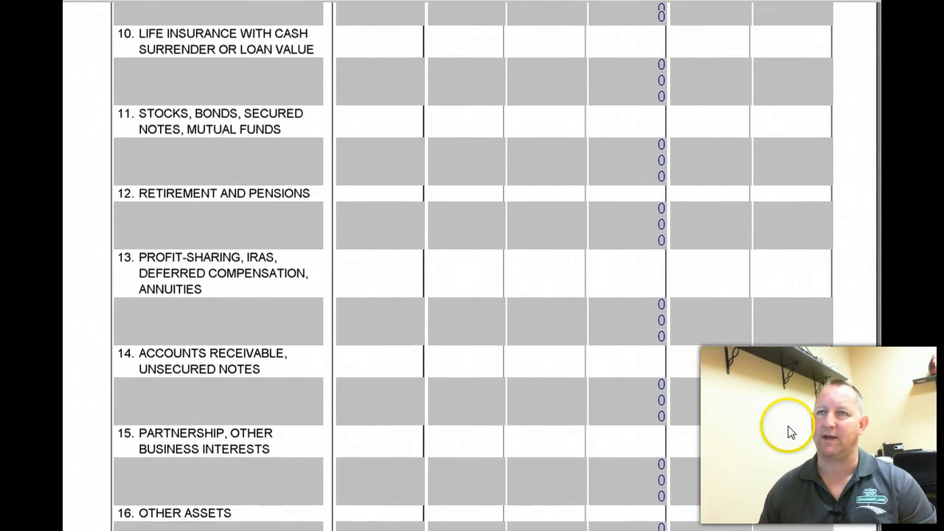
scroll(790, 432, up, 3)
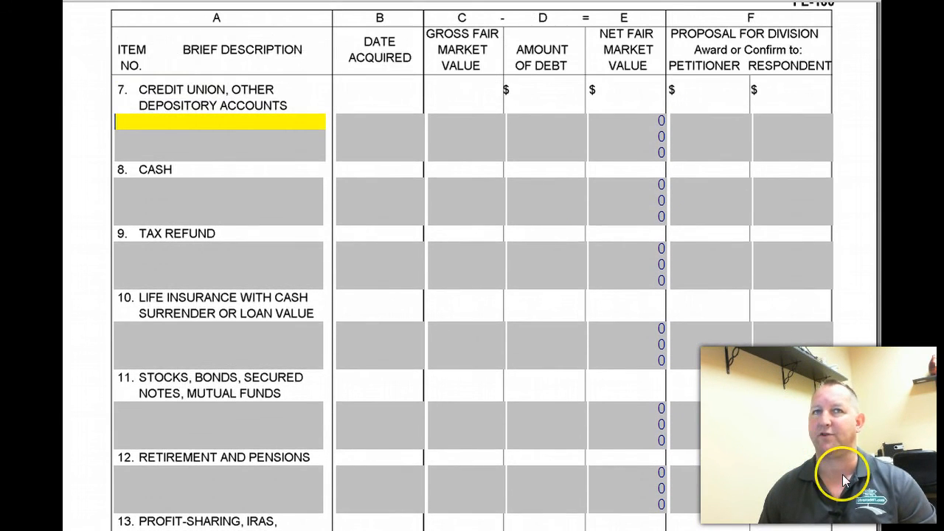
scroll(693, 338, up, 1)
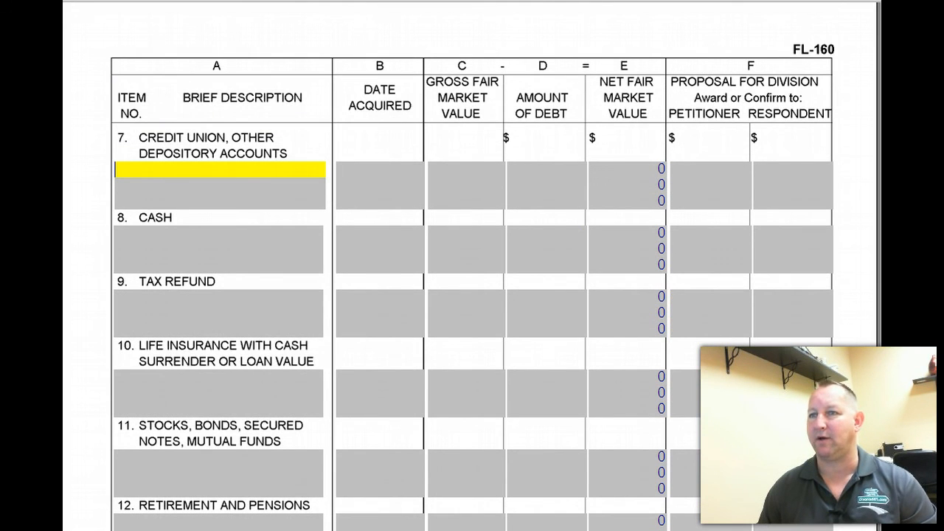
Change the declaration type on the first page from Community and Quasi-Community to Separate Property Declaration
scroll(379, 295, up, 20)
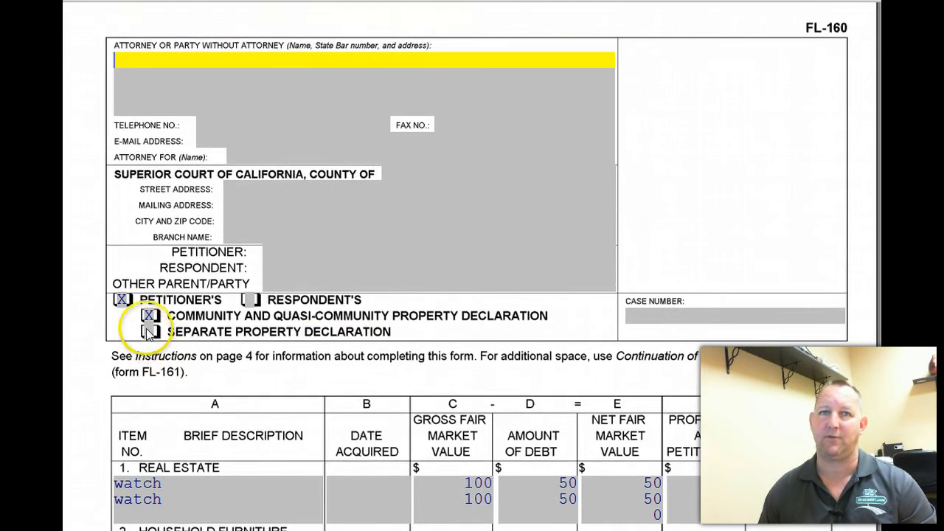
scroll(141, 332, down, 1)
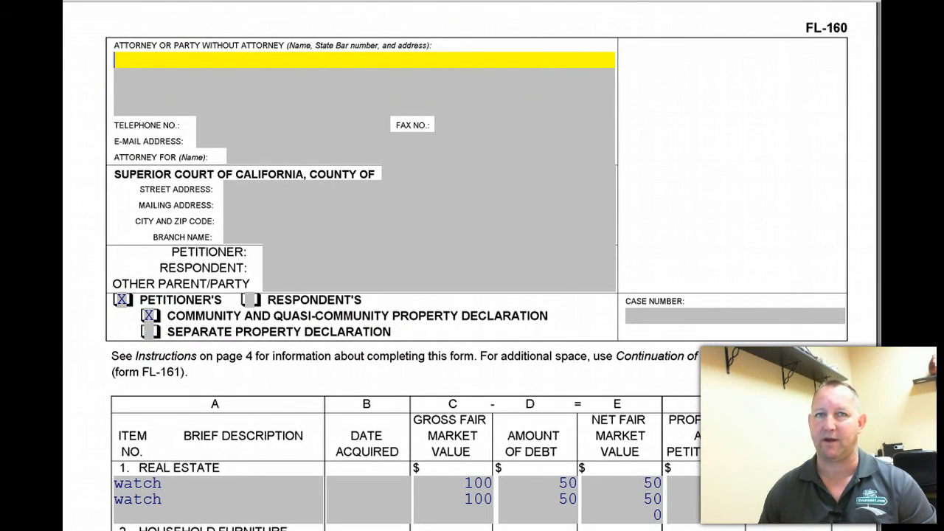
scroll(472, 295, down, 5)
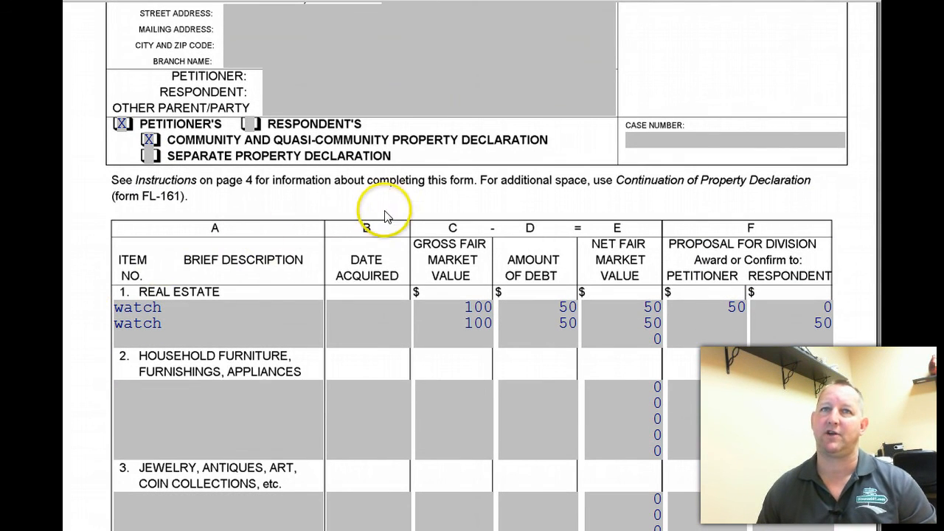
click(151, 155)
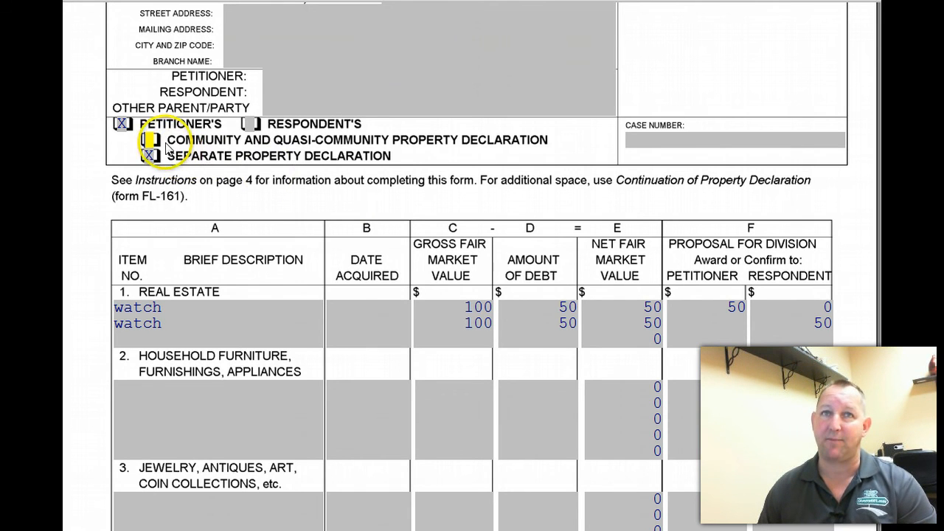
Look over the first page's property table and header with the separate property declaration selected
scroll(222, 332, down, 3)
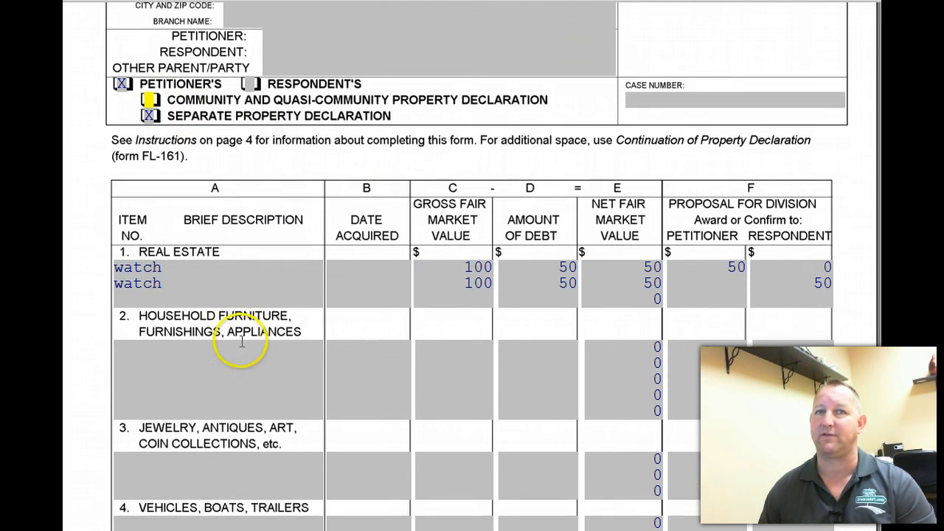
scroll(226, 431, down, 5)
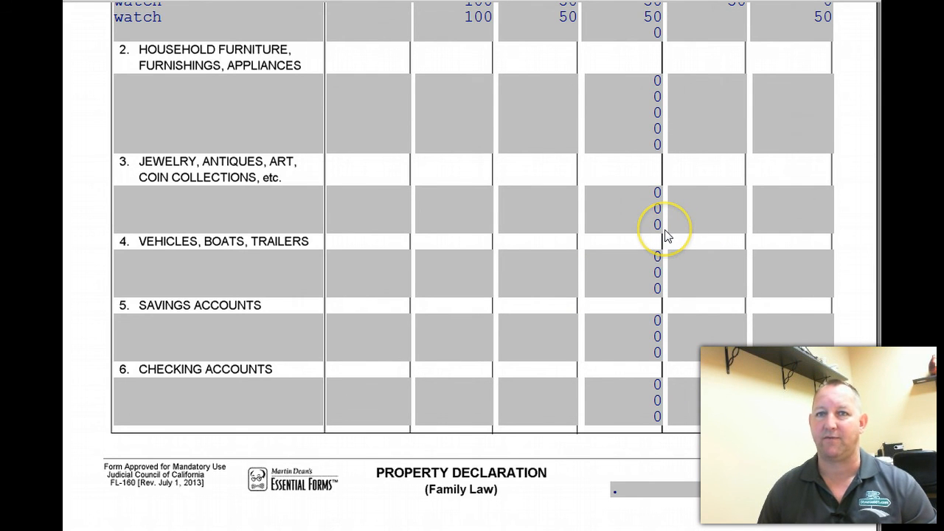
scroll(748, 375, up, 6)
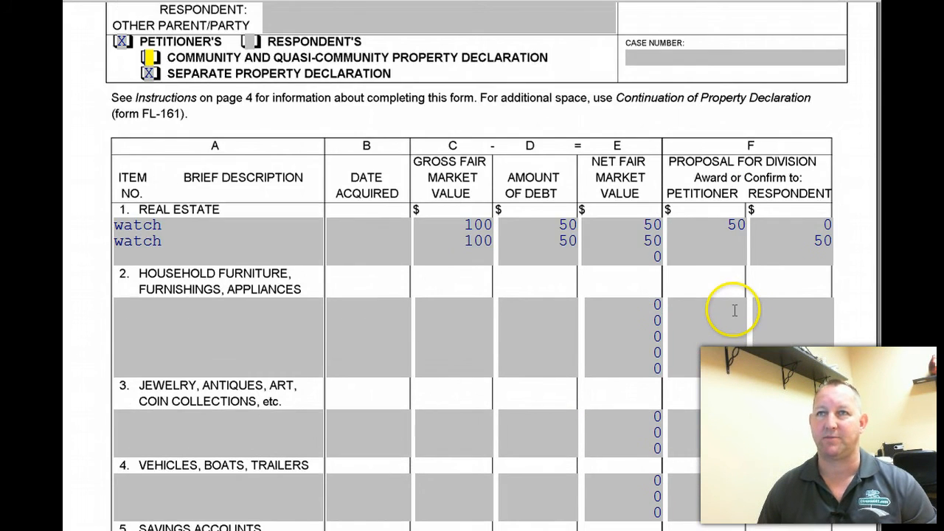
scroll(735, 311, up, 3)
scroll(734, 317, up, 3)
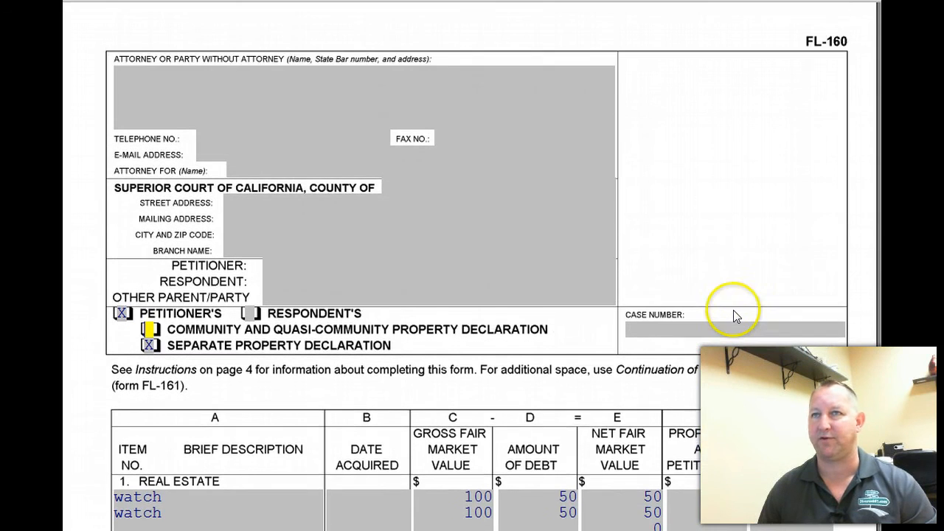